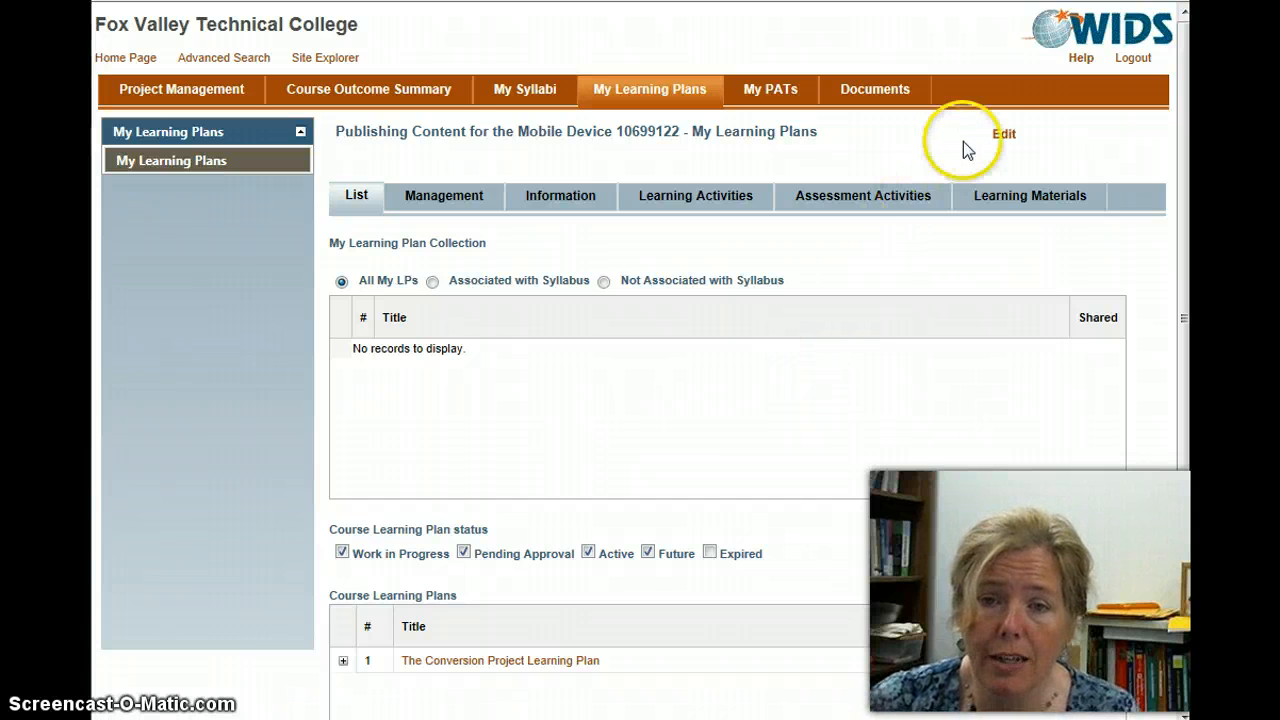
- Add a shared learning plan titled "The Emma Document Learning Plan" to the learning plan collection and save it
click(1003, 140)
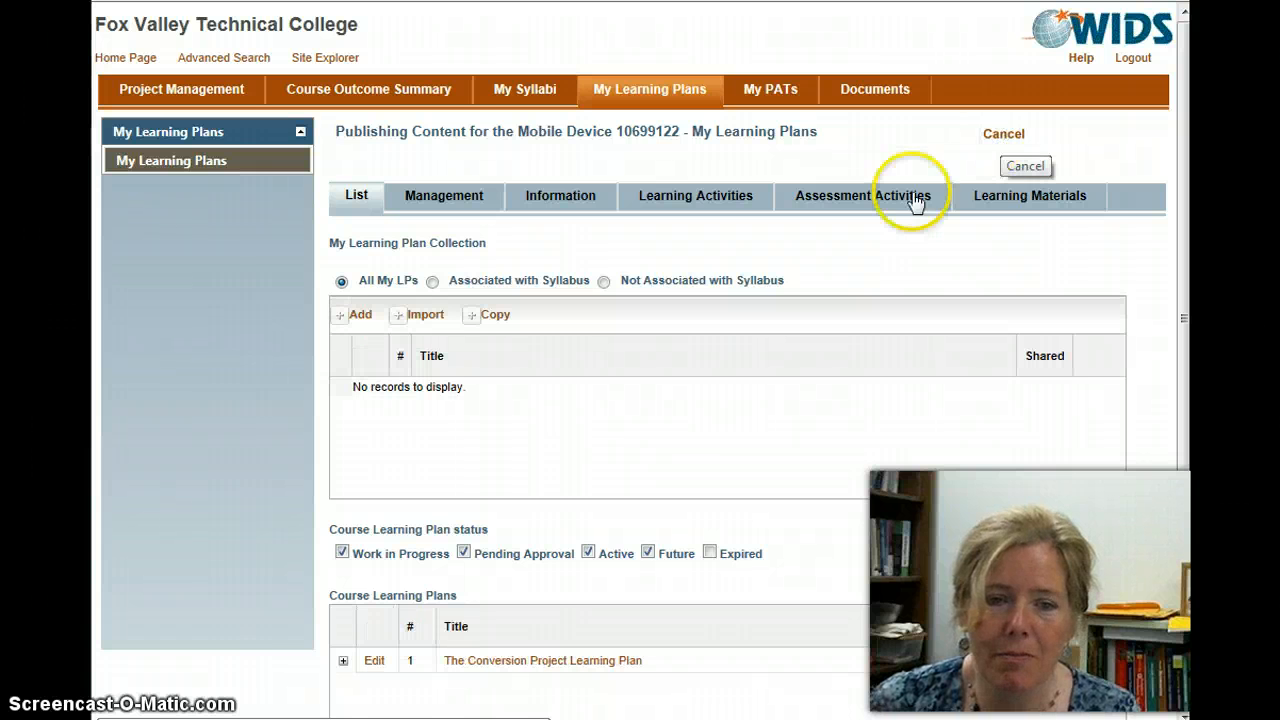
click(362, 318)
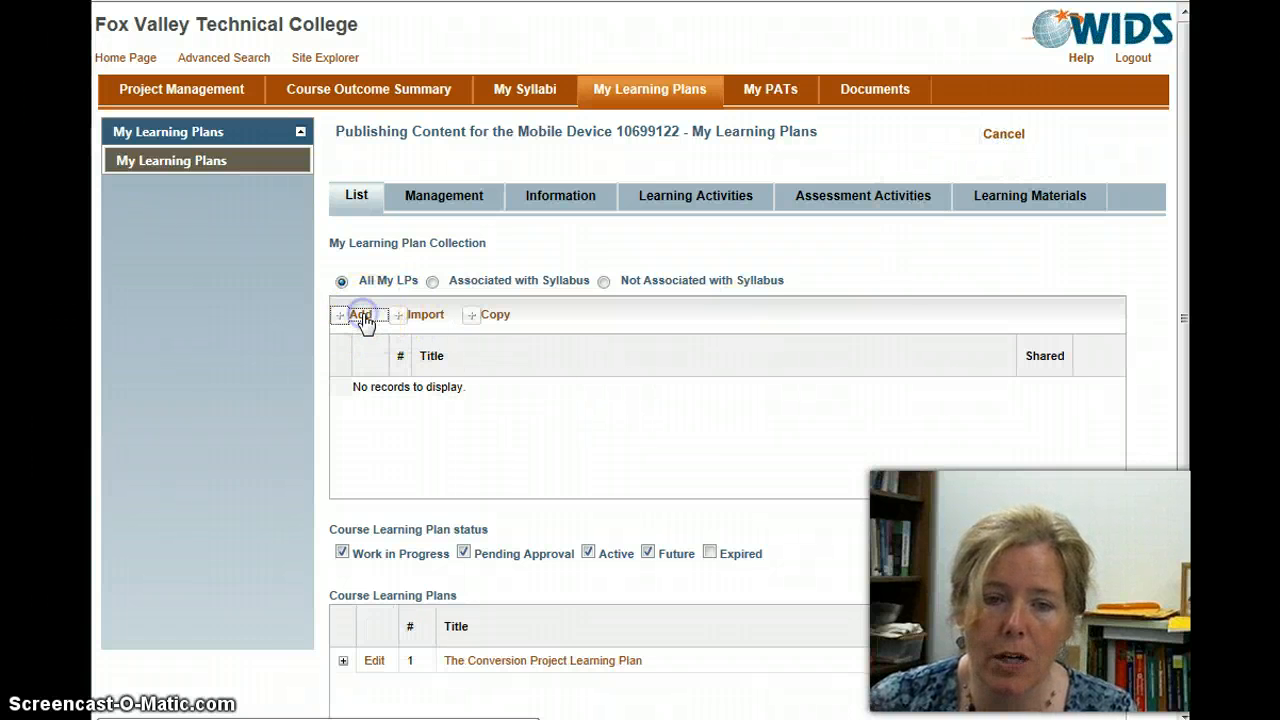
click(365, 271)
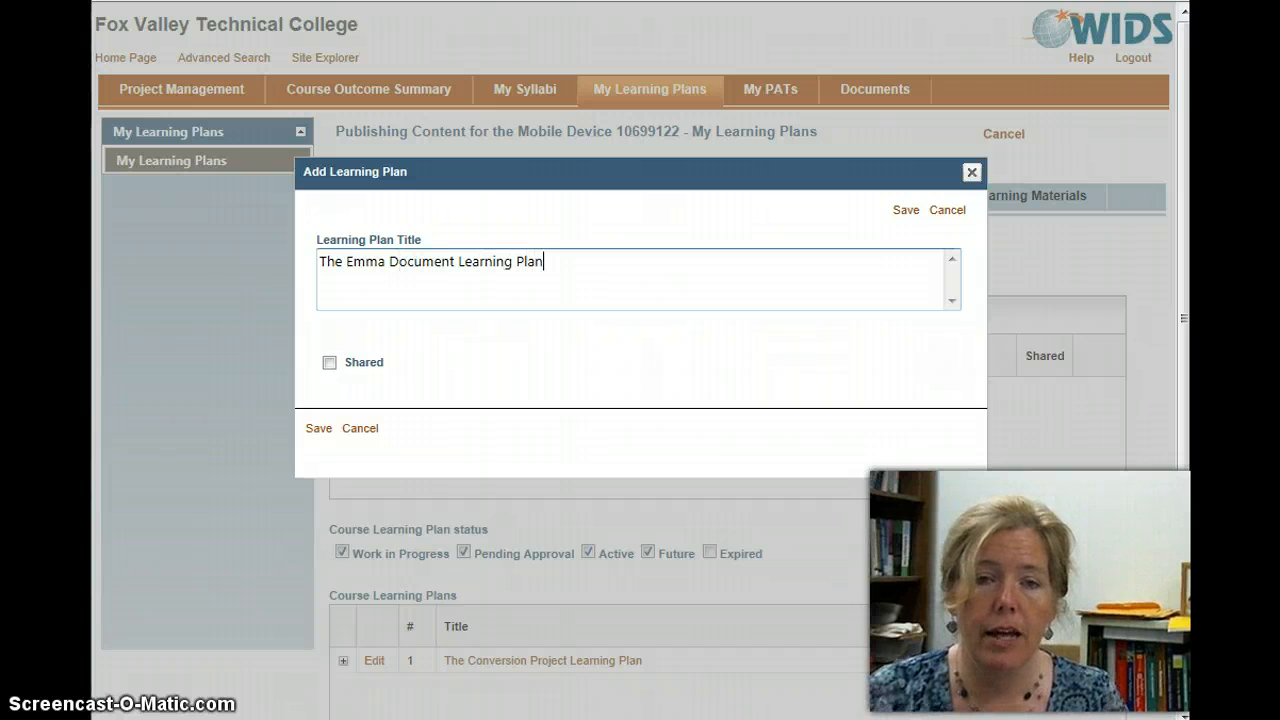
click(330, 363)
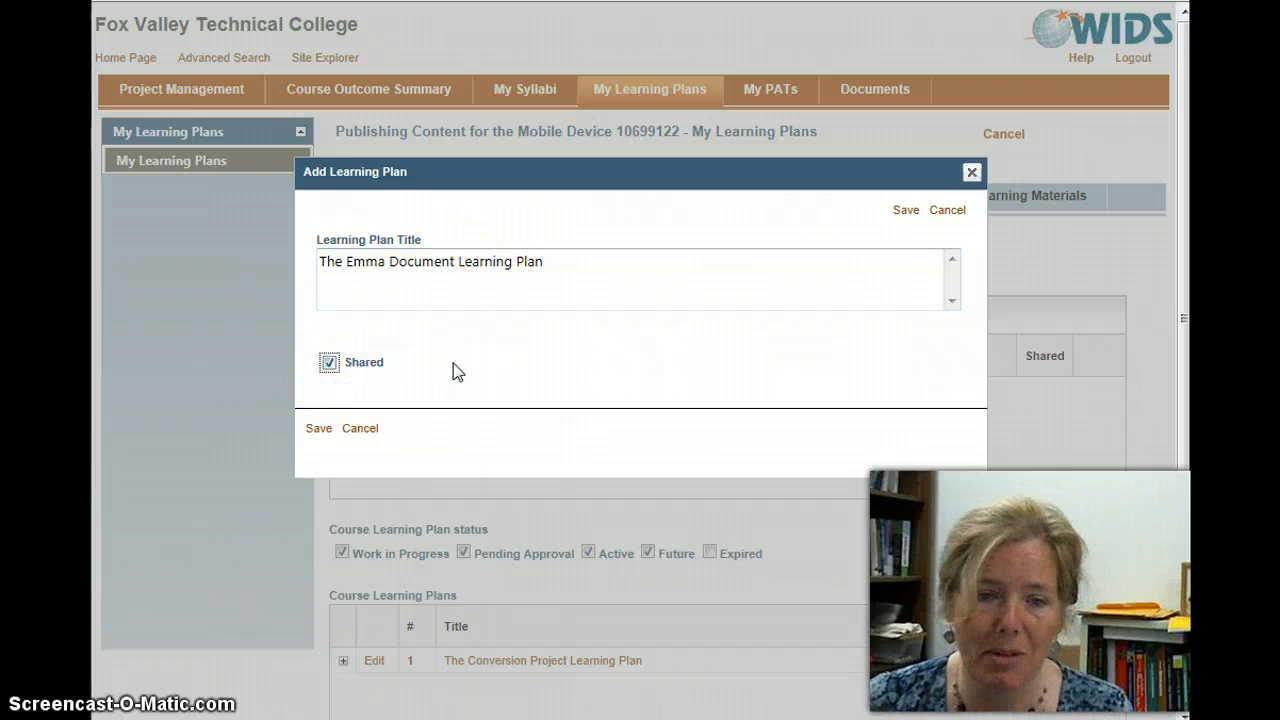
click(316, 430)
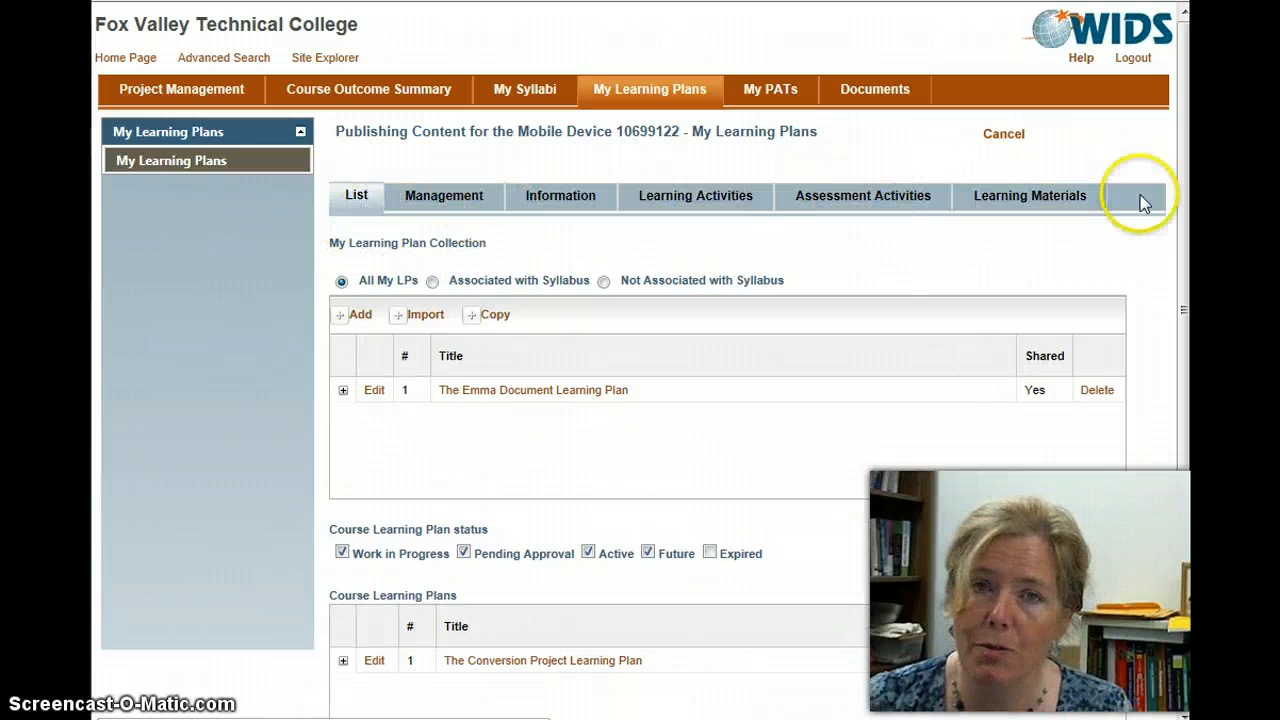
- Select The Emma Document Learning Plan for management and look over its details and Development Notes area
click(449, 199)
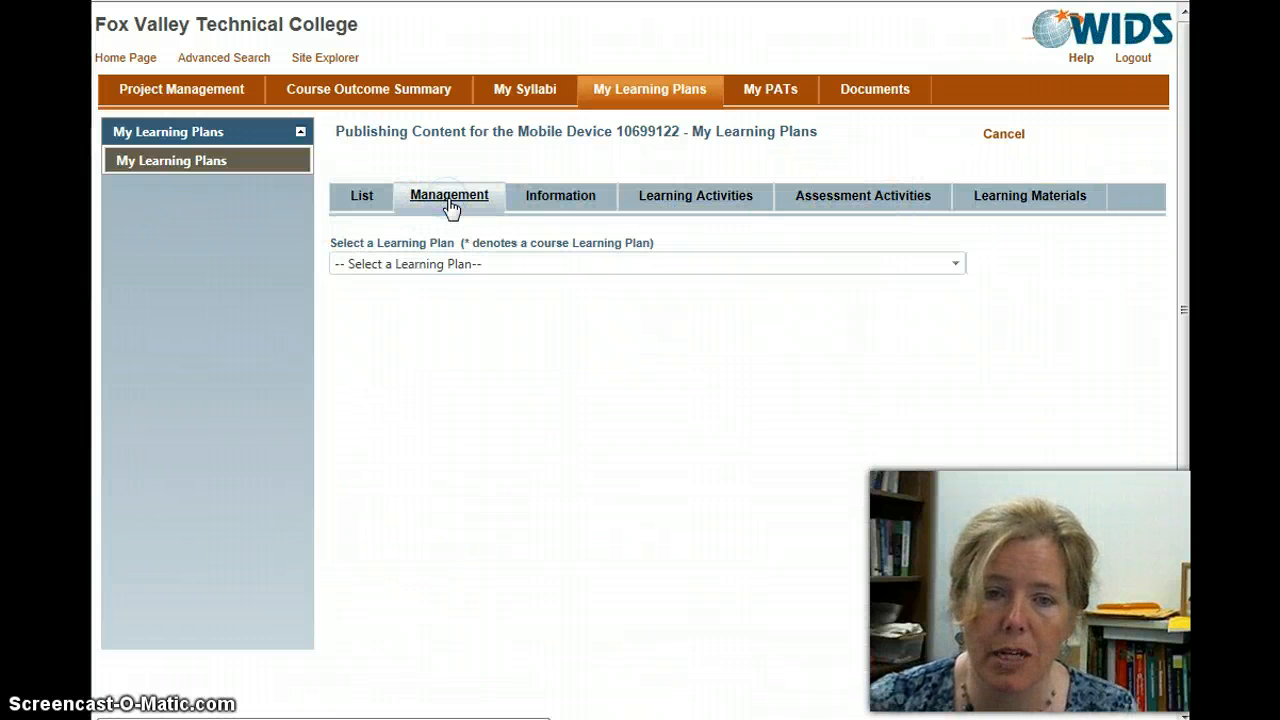
click(950, 265)
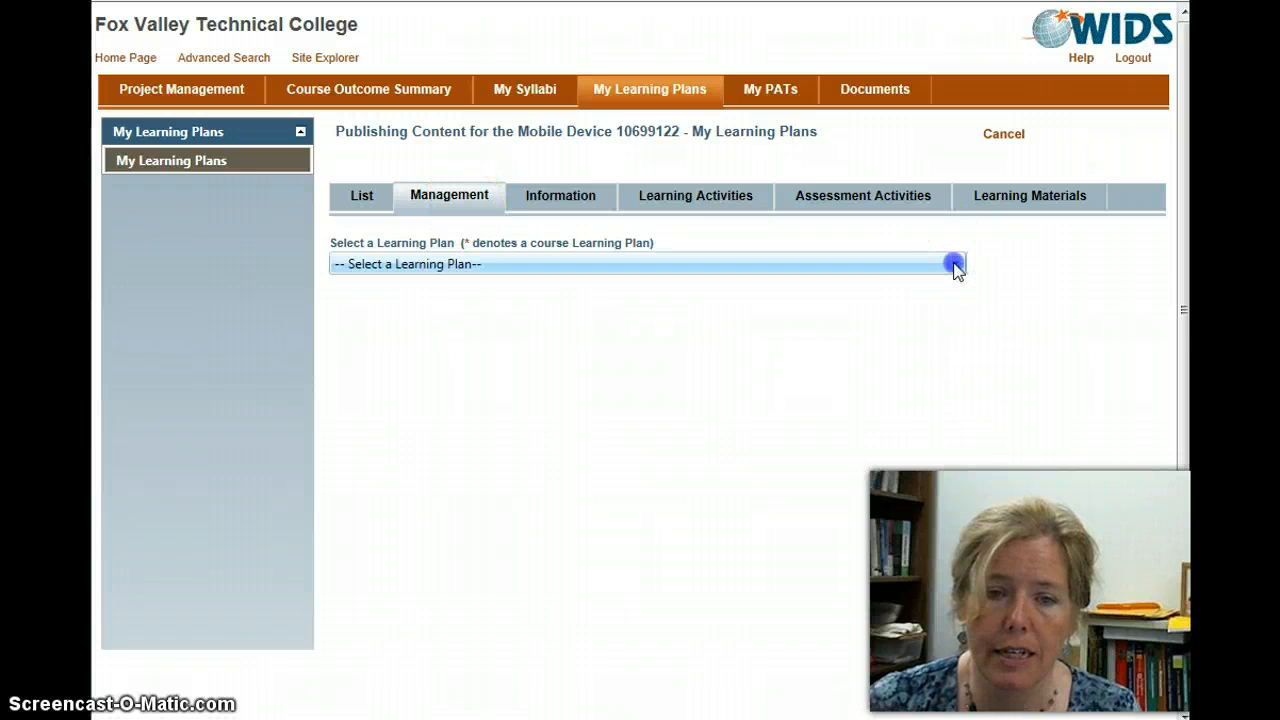
click(896, 304)
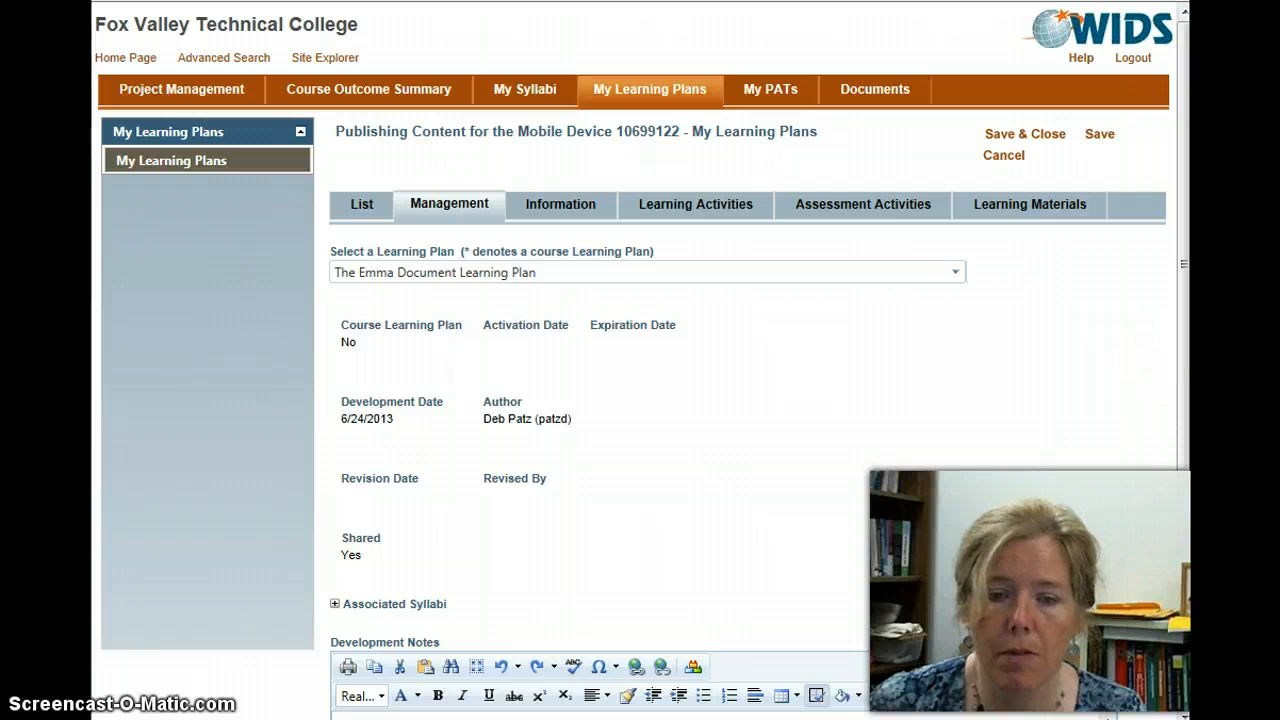
drag(1188, 310, 1173, 535)
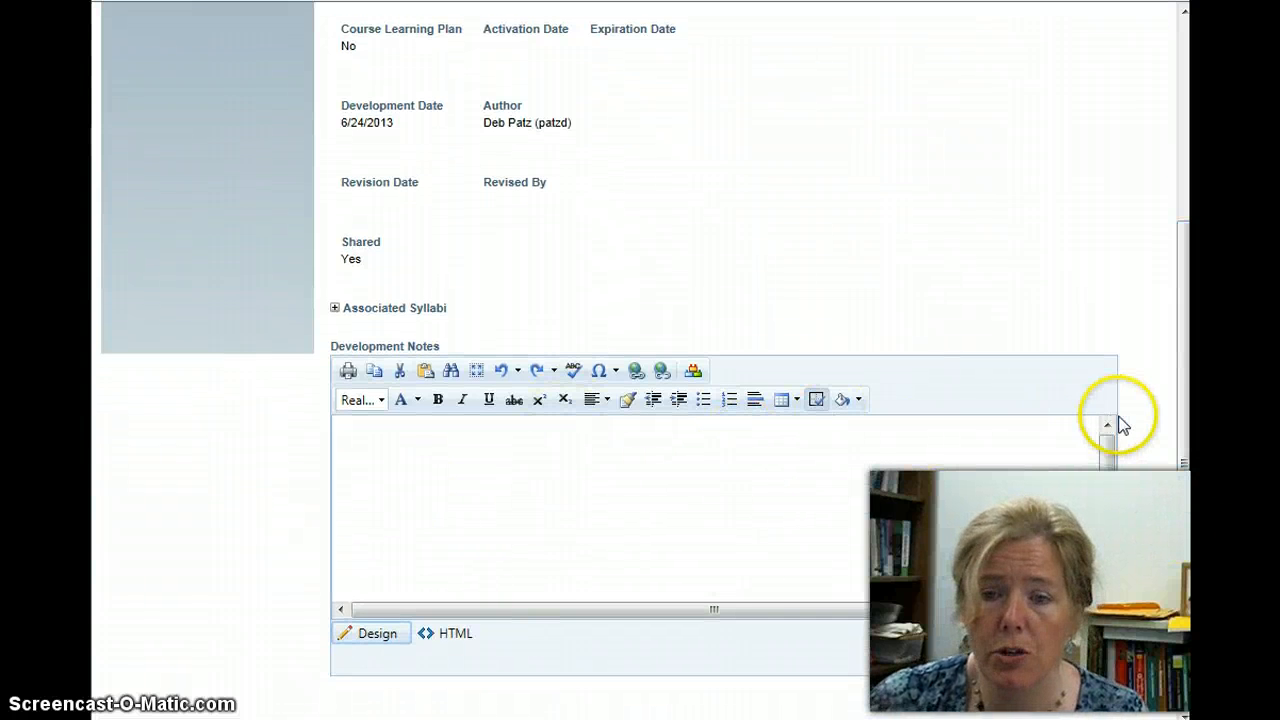
drag(1180, 405, 1155, 194)
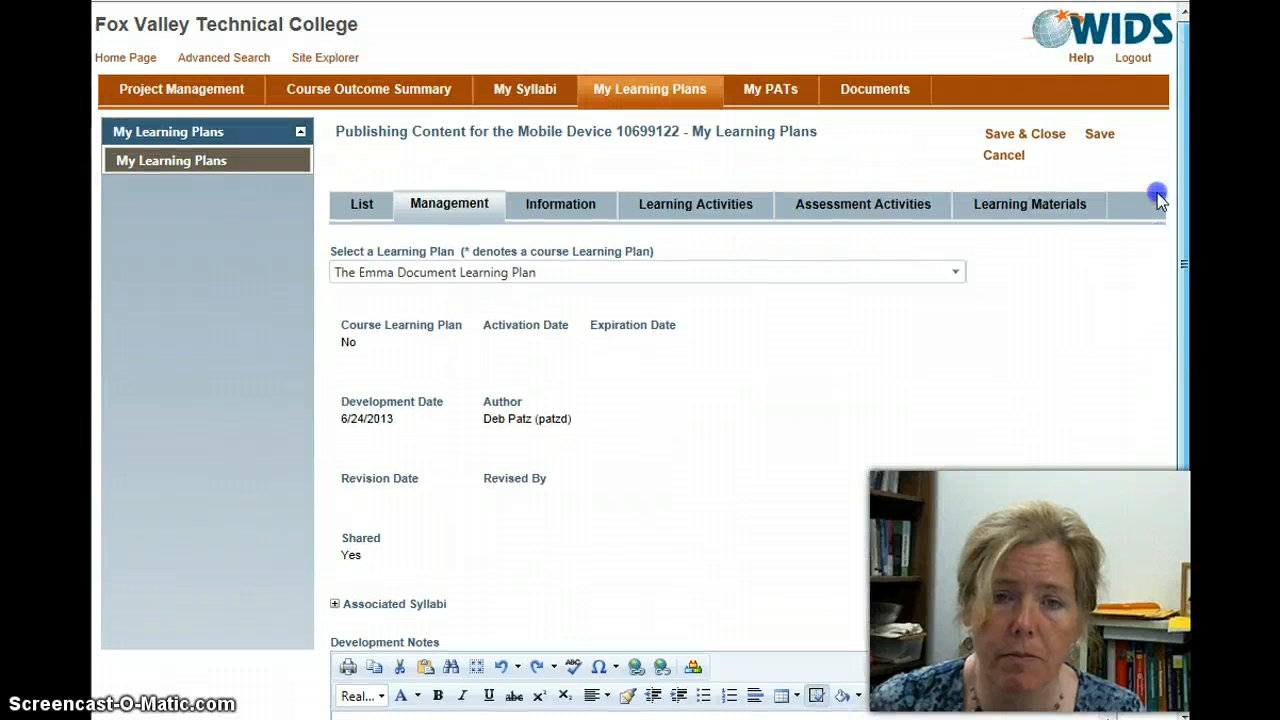
- Add the target competency "Modify Microsoft Word documents using styles and other features so documents are formatted correctly" to the plan's information
click(546, 214)
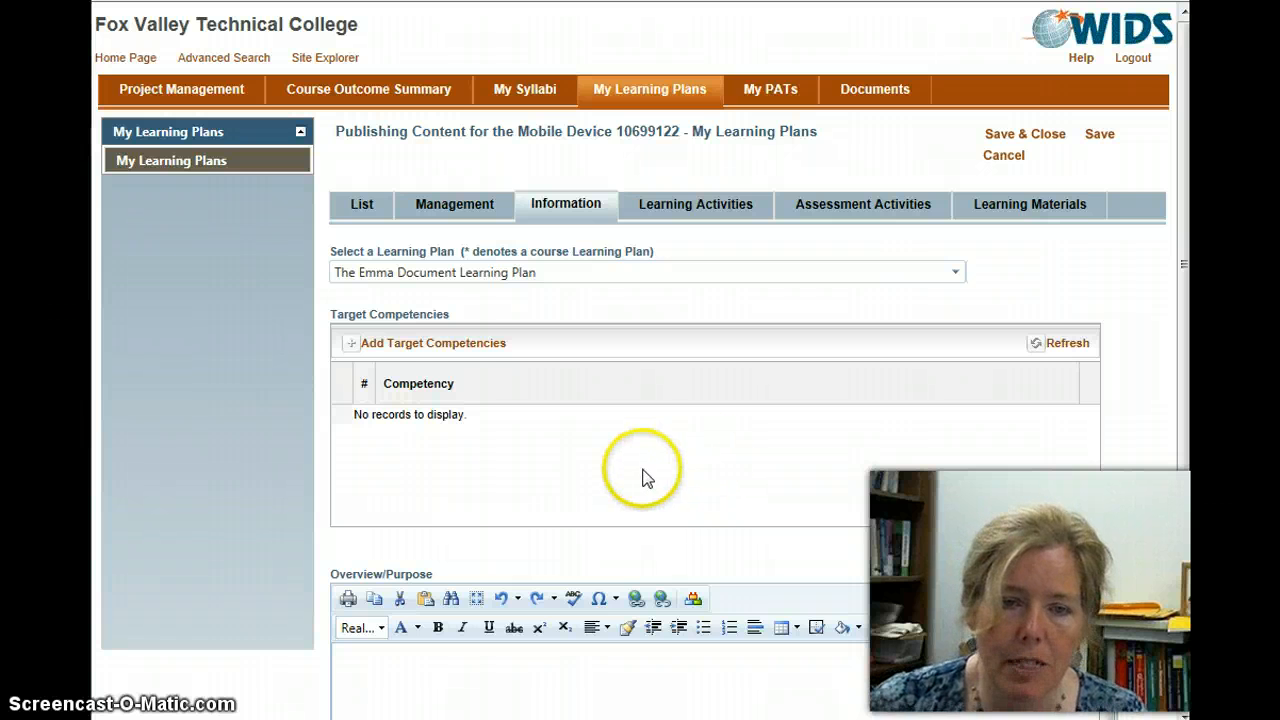
click(428, 348)
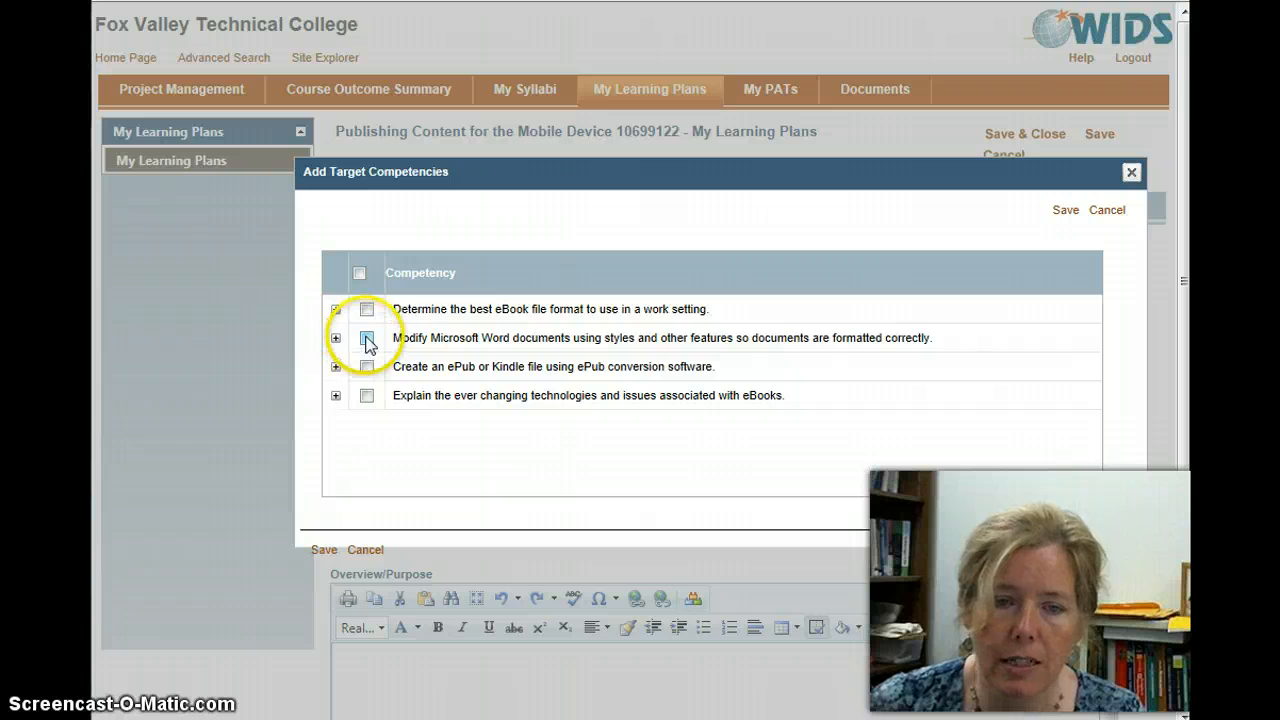
click(367, 339)
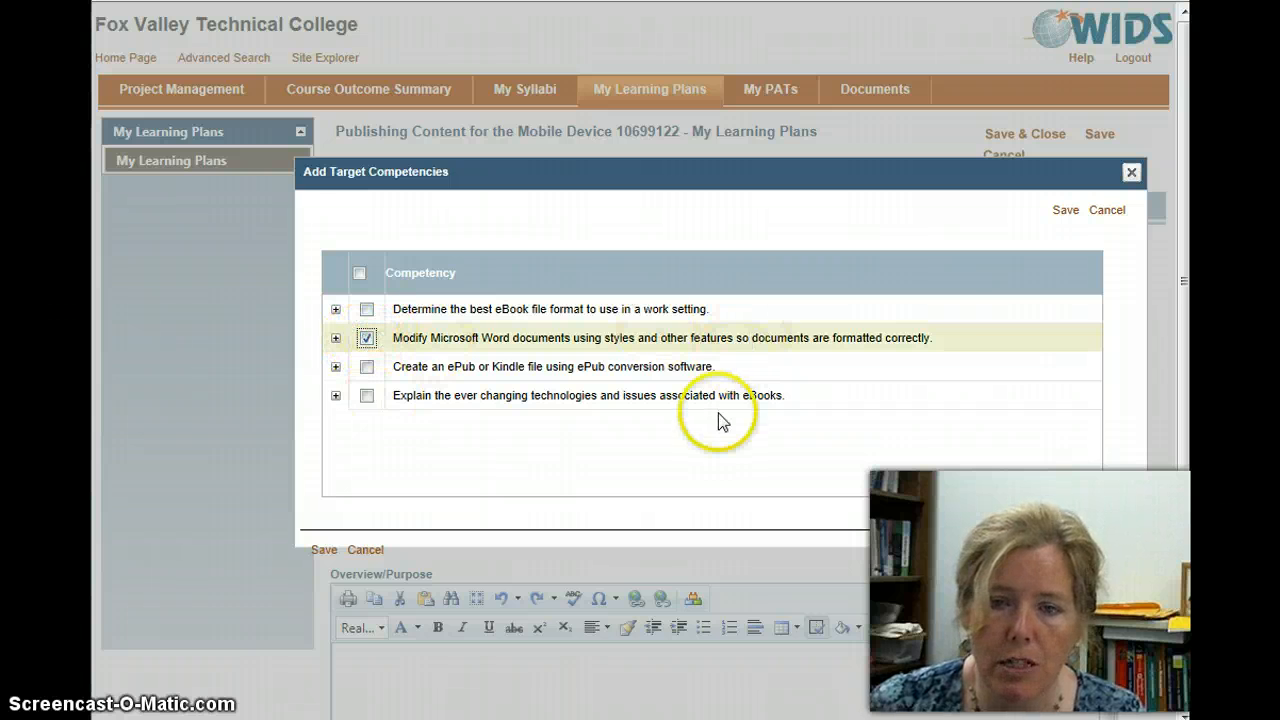
click(1064, 211)
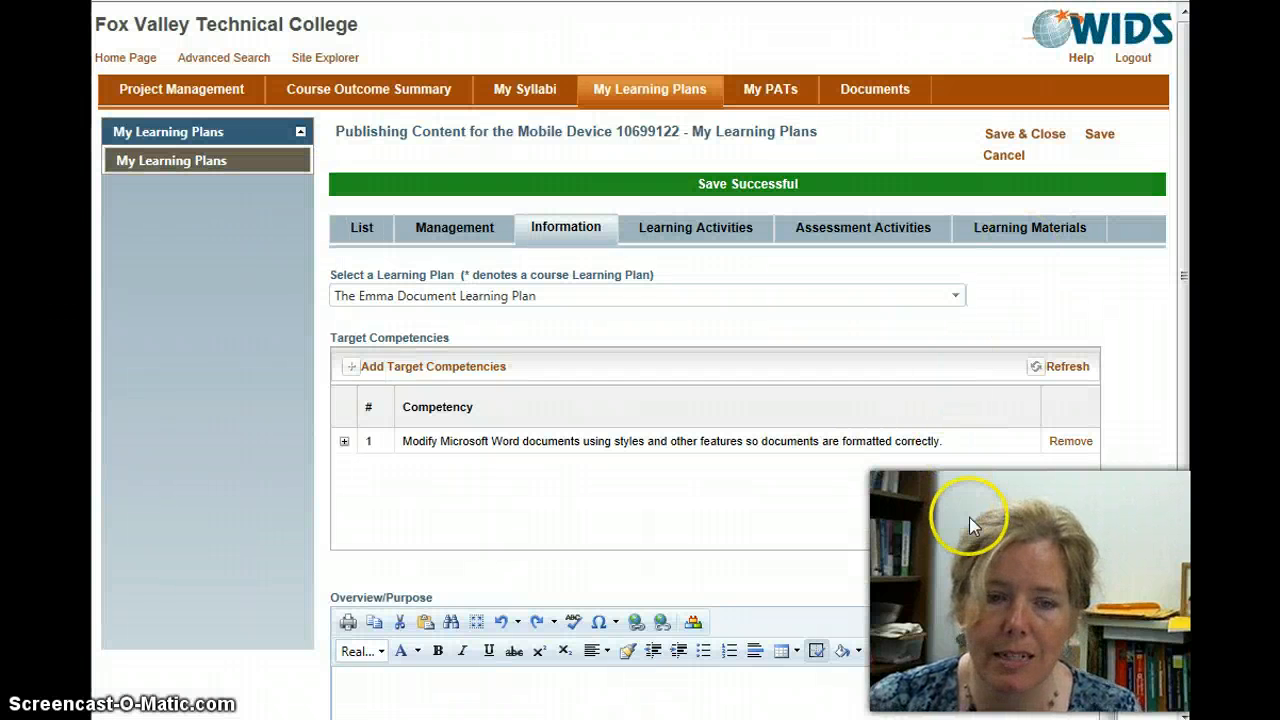
- Write an Overview/Purpose beginning "In this learning plan, you will take the Emma document and format it correctly" and ending "an eBook.", and save the plan
drag(1186, 457, 1186, 555)
scroll(354, 551, down, 1)
click(340, 517)
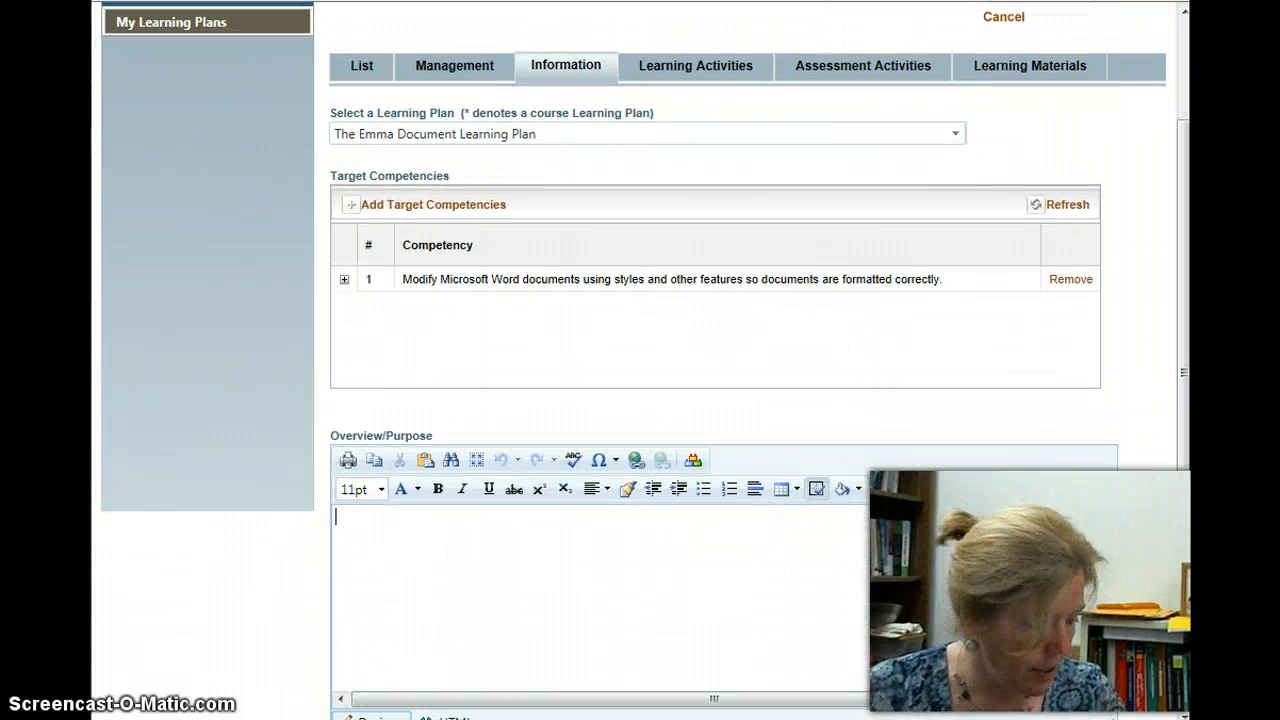
text(In this le)
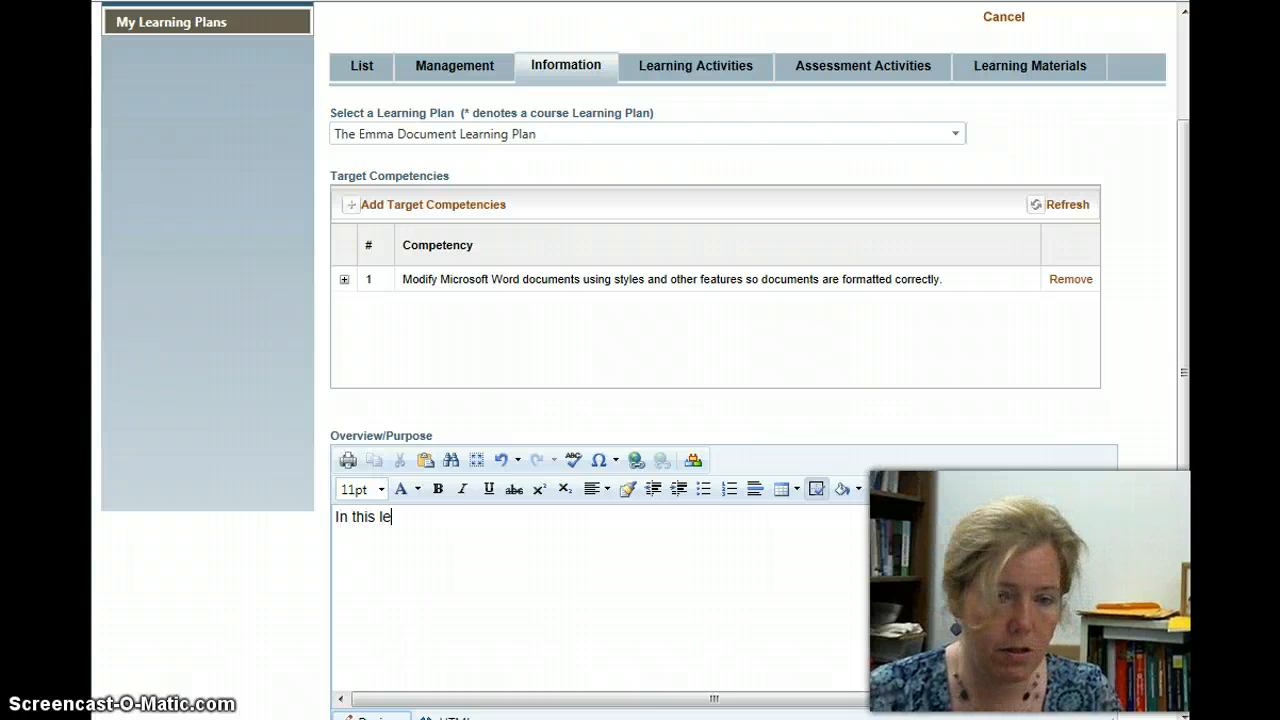
text(arning plan, you will take the Emma document and format it correctly in M)
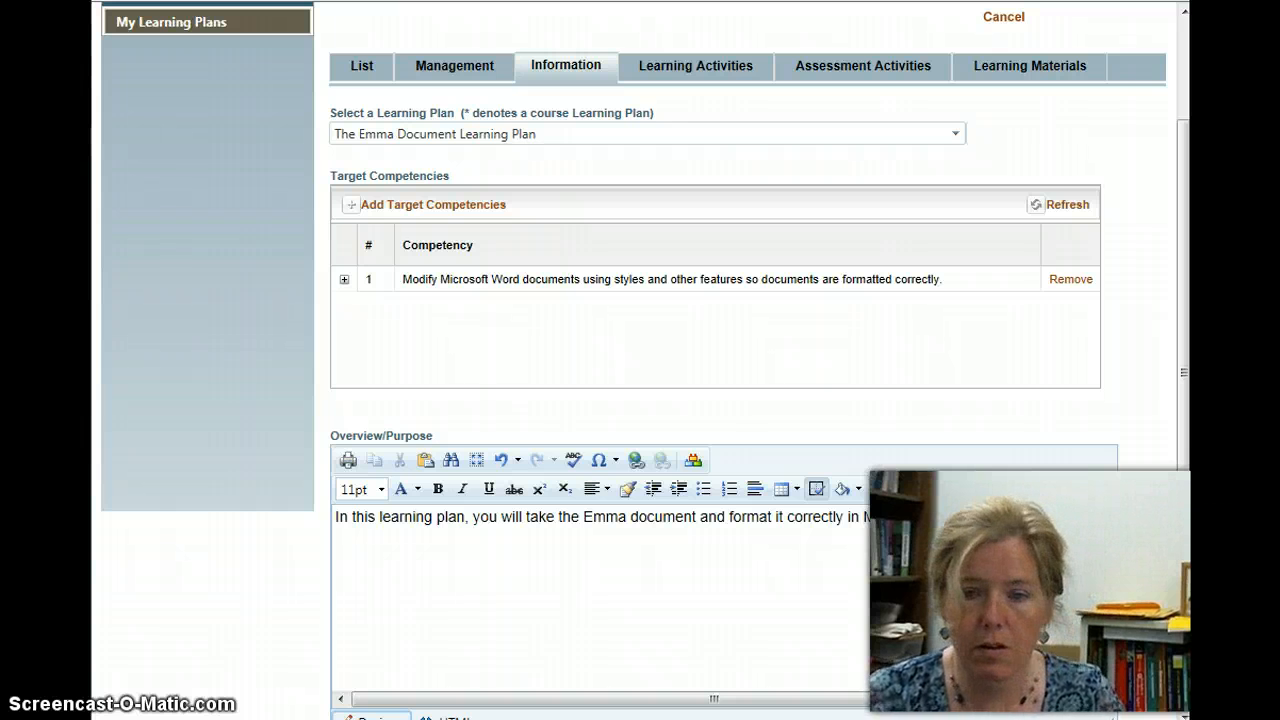
text(an eB)
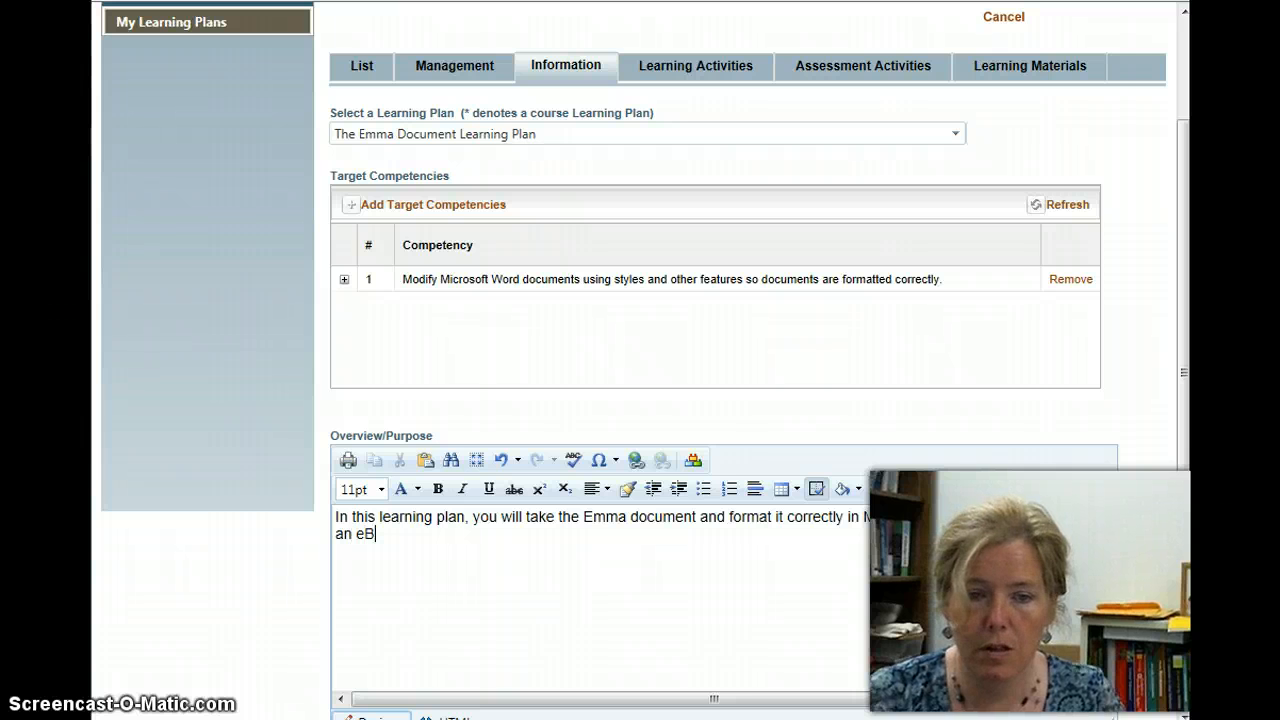
text(ook.)
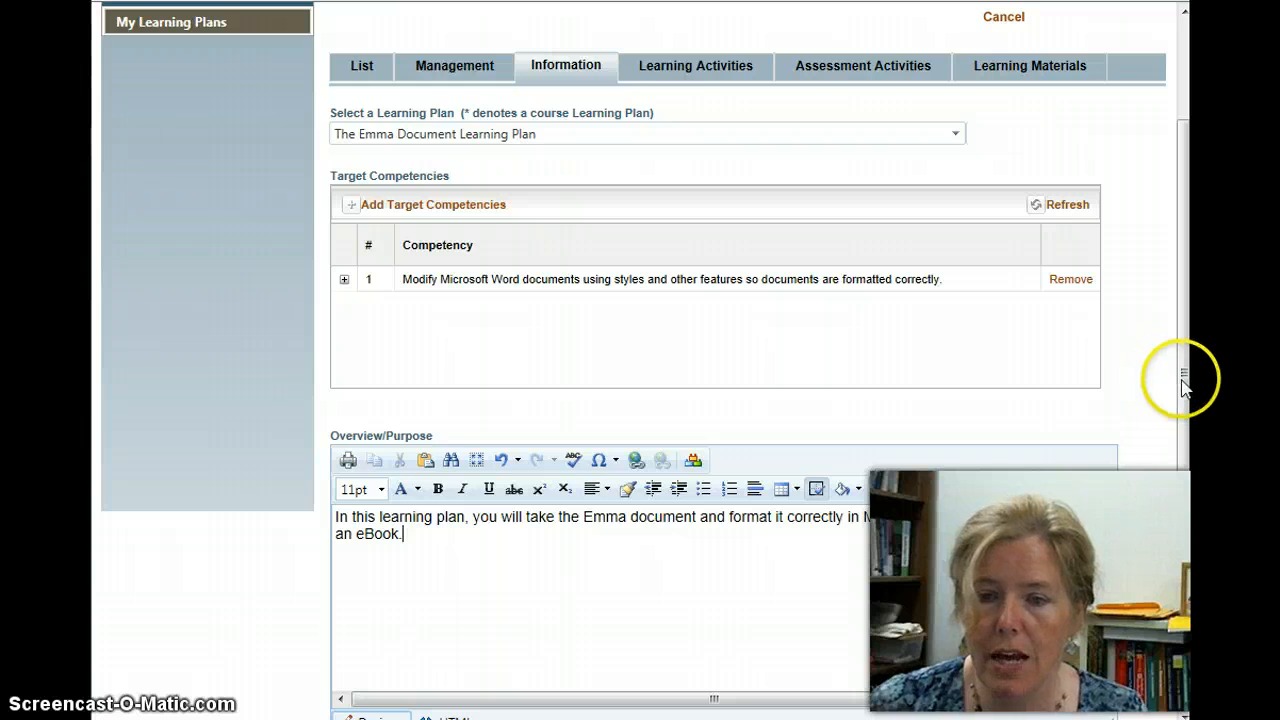
drag(1184, 377, 1160, 249)
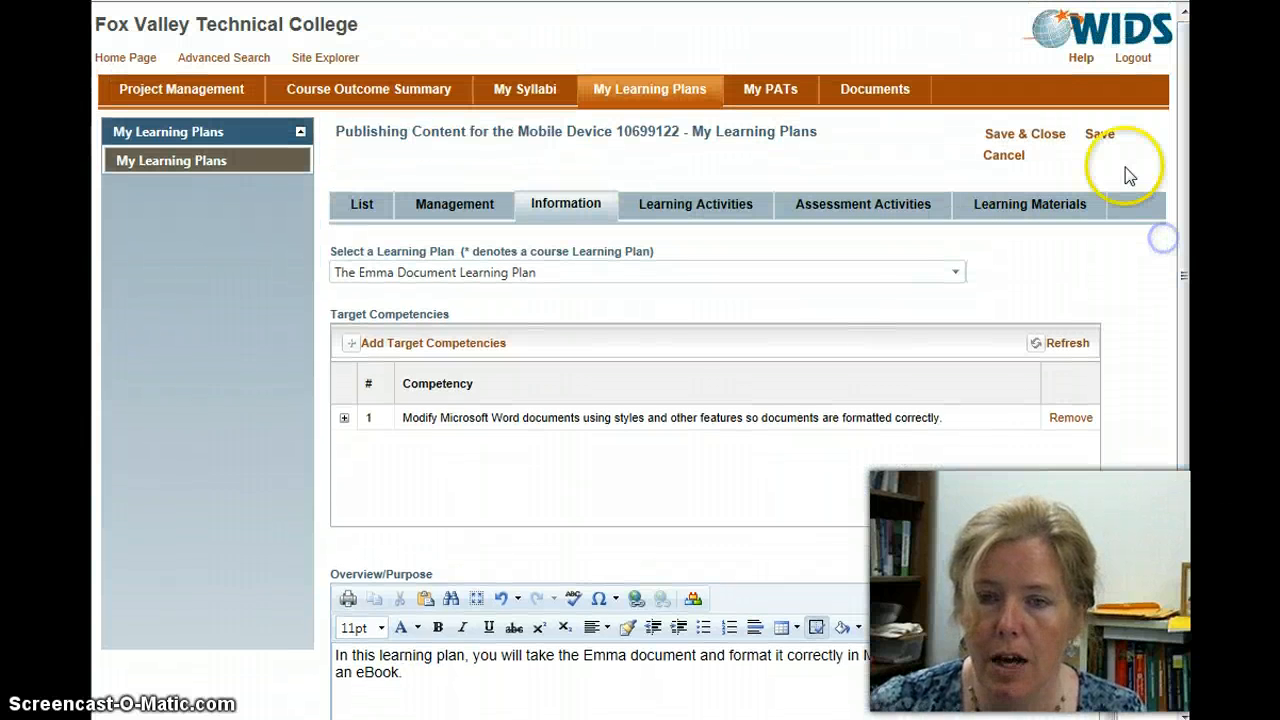
click(1099, 138)
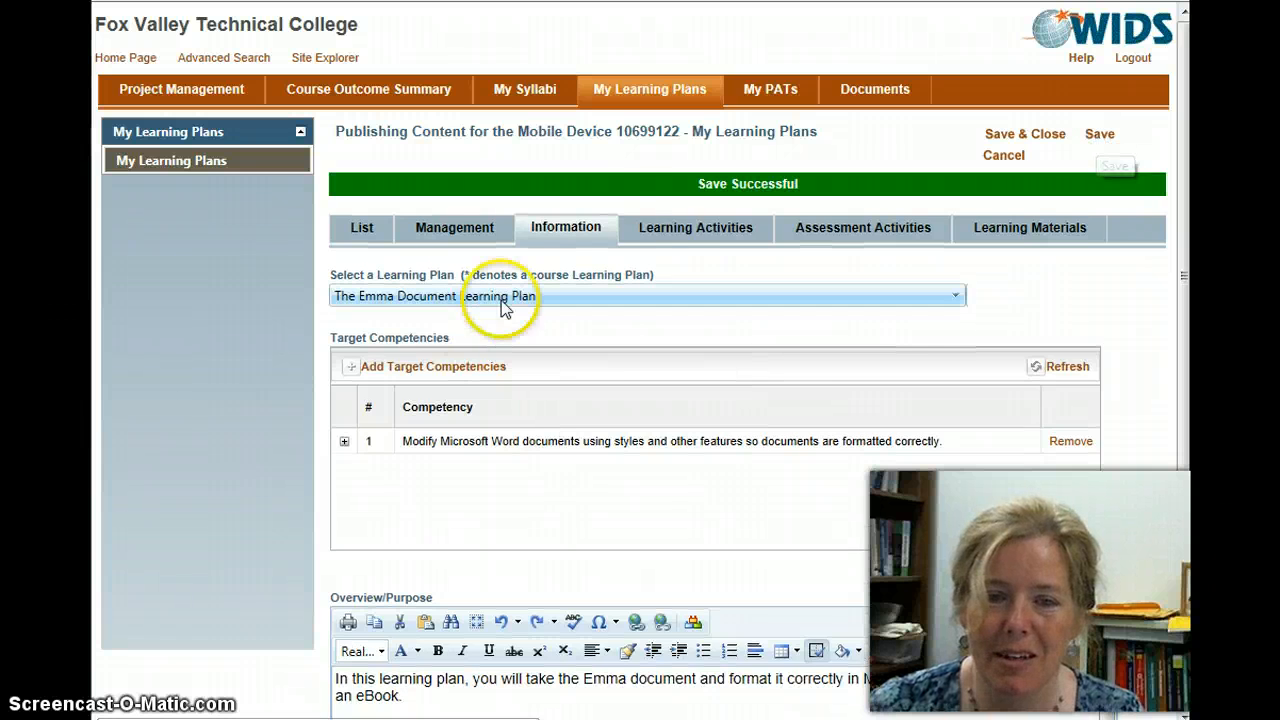
- Open the plan's learning activities and start an import from the Learning/Assessment Activity Library
click(694, 228)
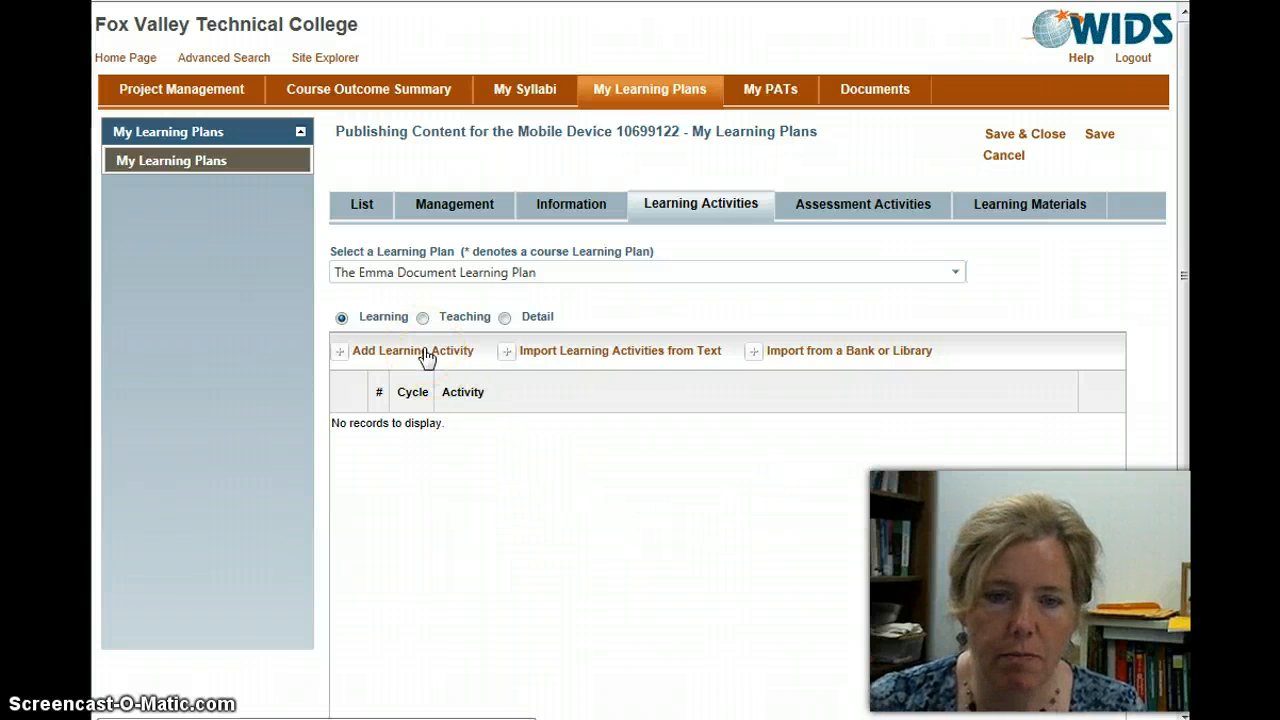
click(638, 366)
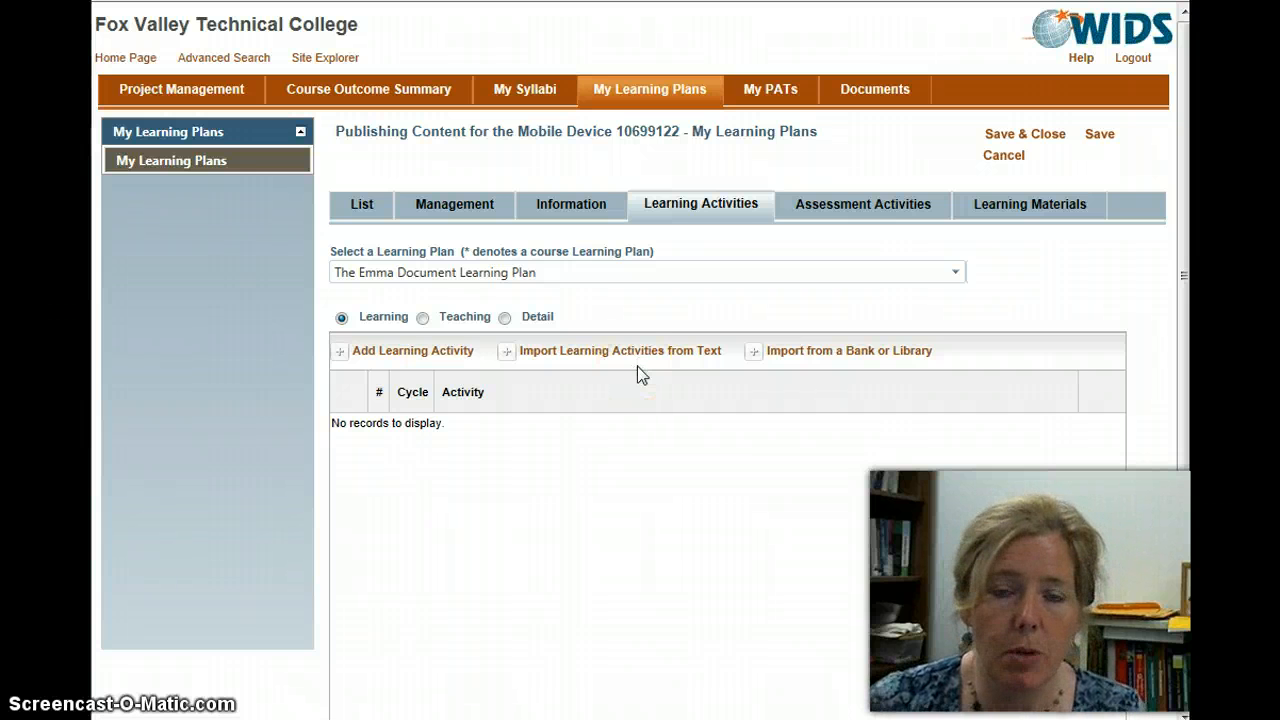
click(643, 390)
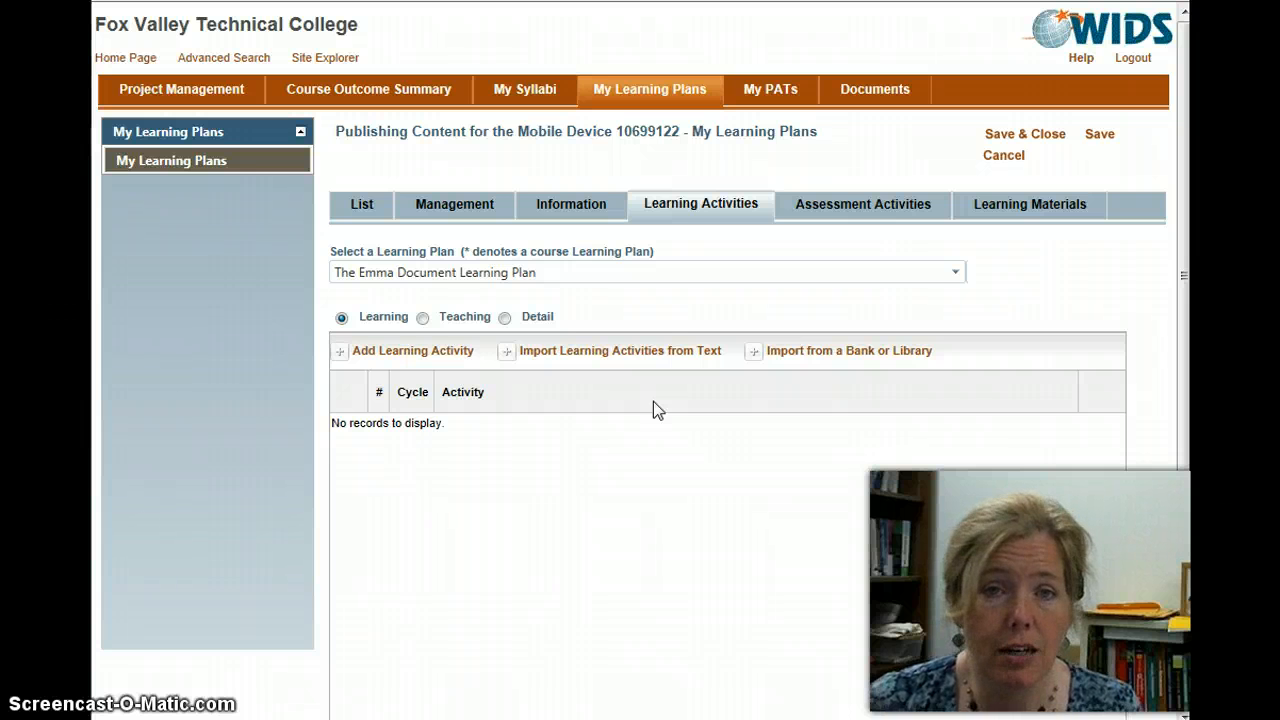
click(648, 370)
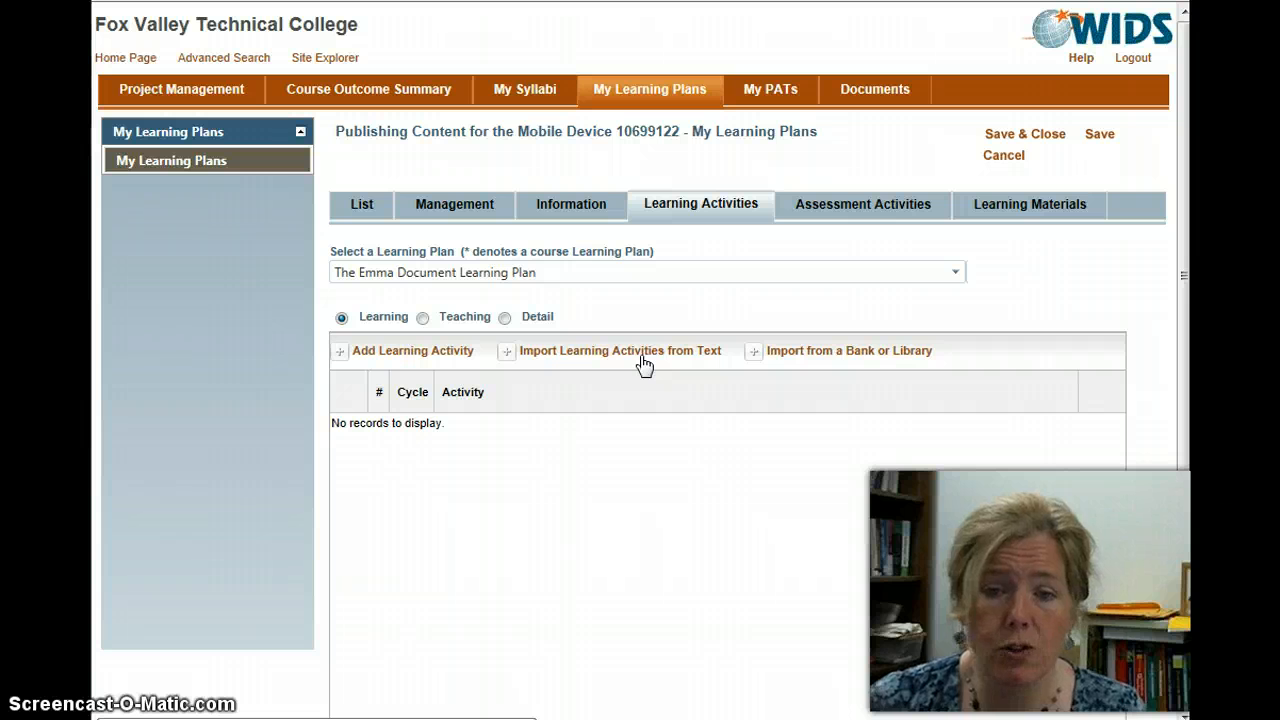
click(866, 352)
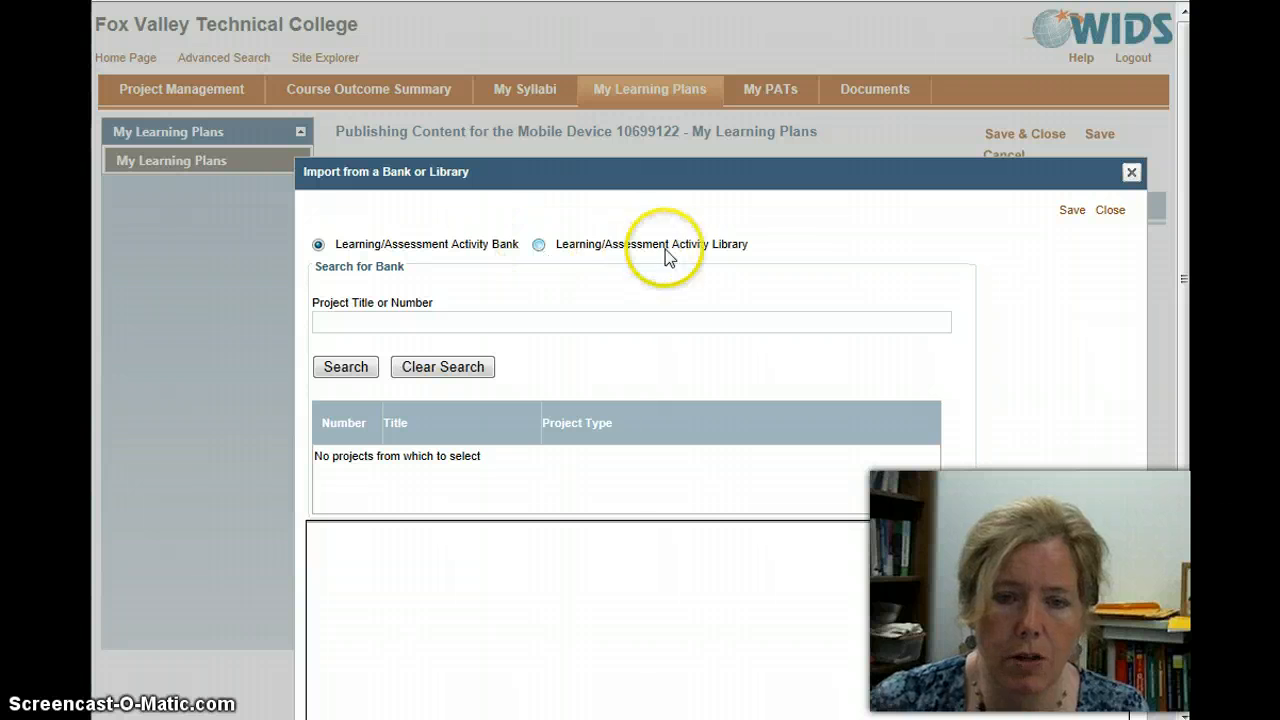
click(539, 246)
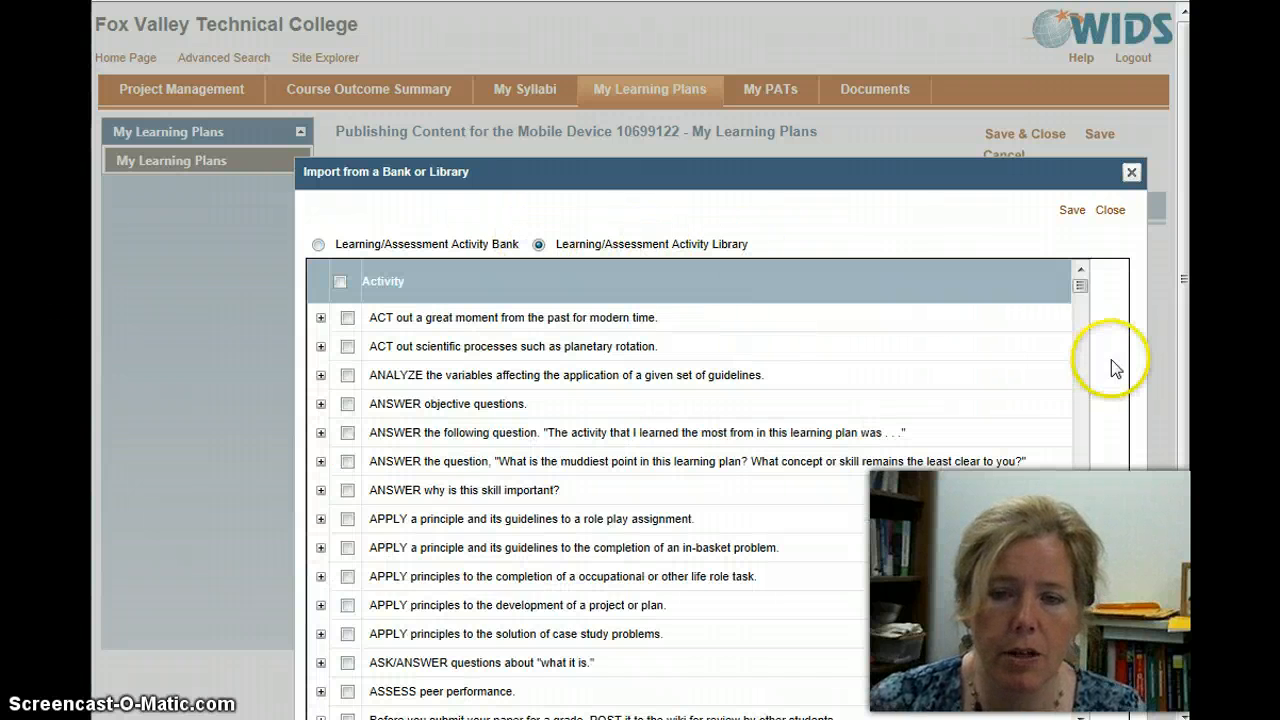
- Browse the library's activities and filter them to the Motivation learning cycle
drag(1185, 243, 1181, 303)
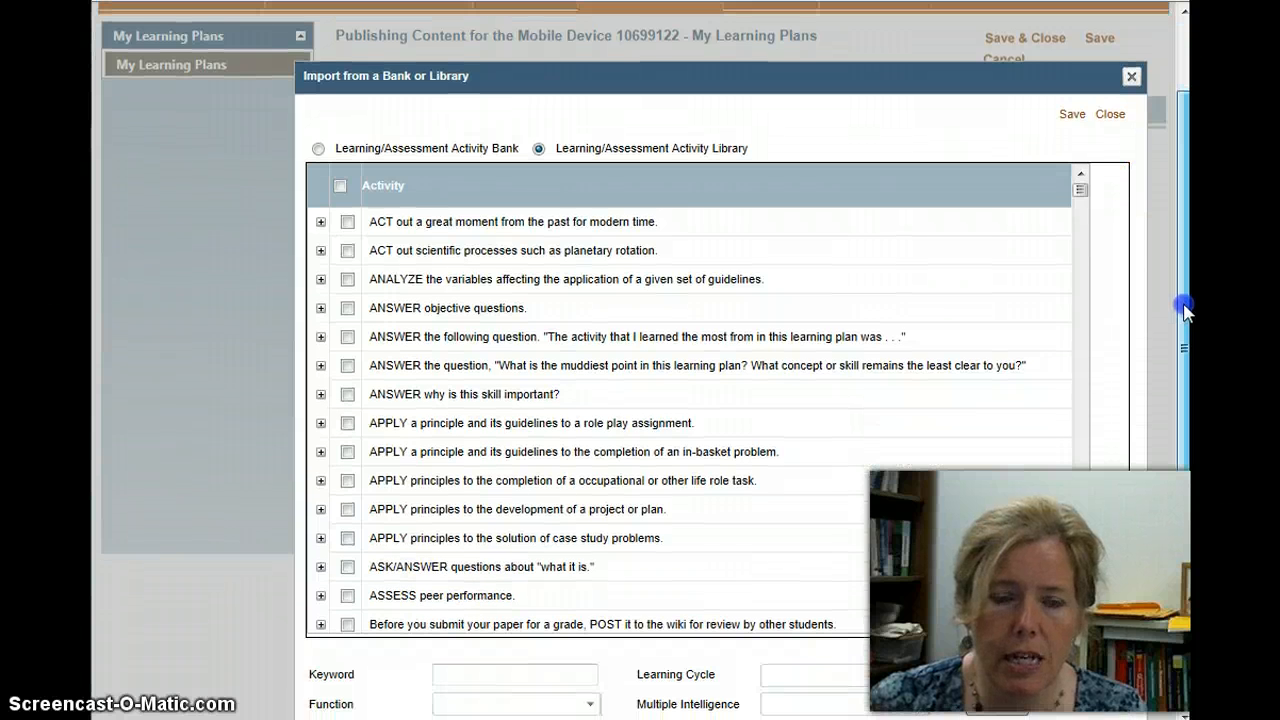
drag(1082, 206, 1081, 237)
click(347, 410)
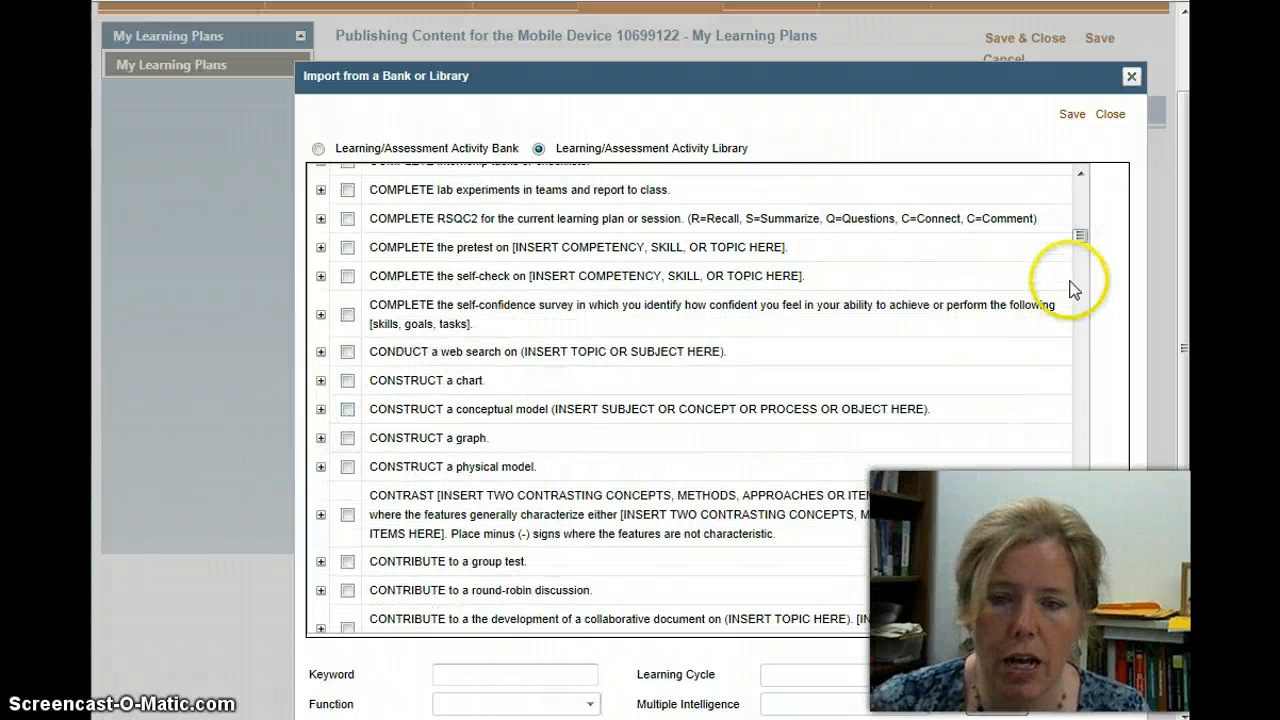
click(1079, 240)
drag(1079, 240, 1081, 303)
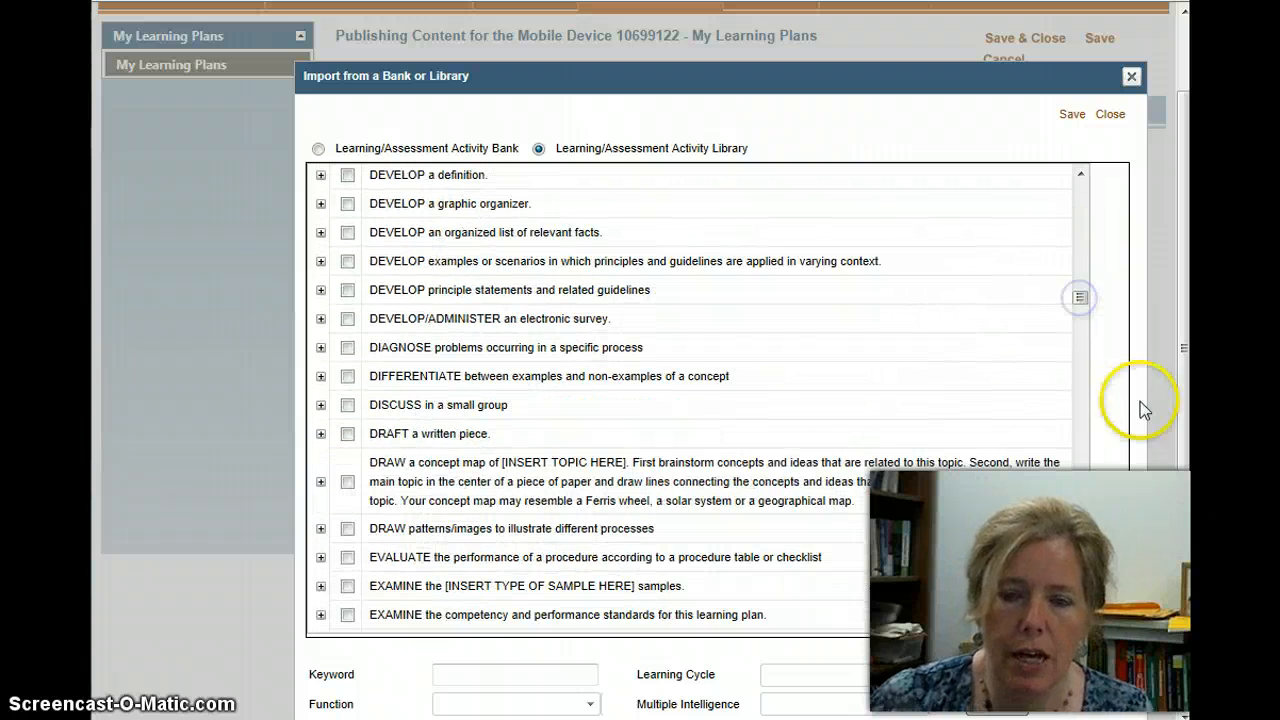
click(1183, 395)
drag(1183, 395, 1183, 463)
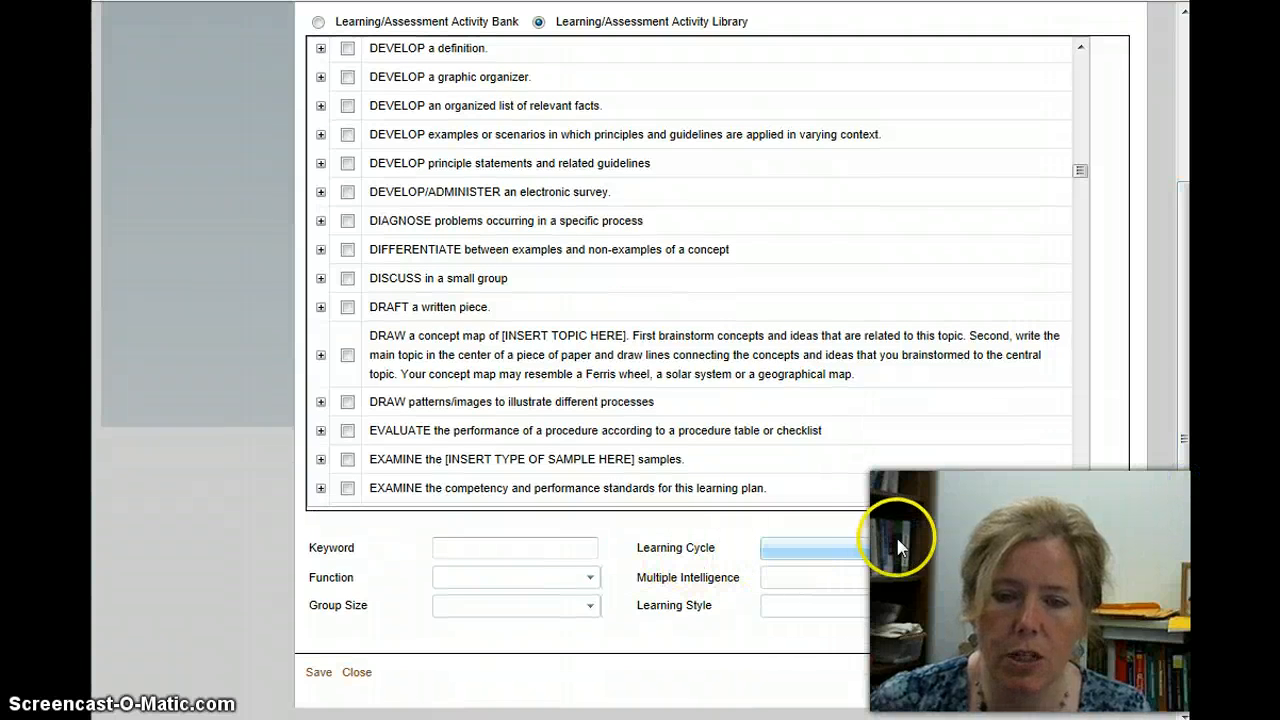
click(921, 546)
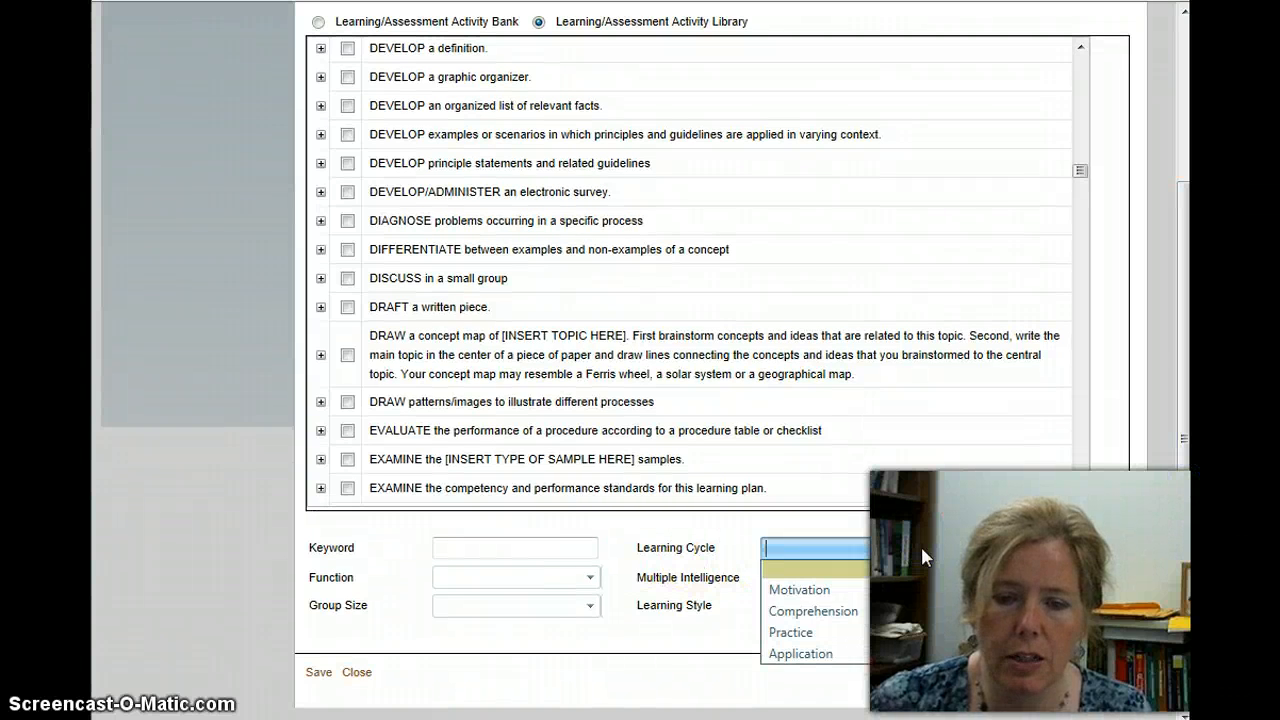
click(840, 590)
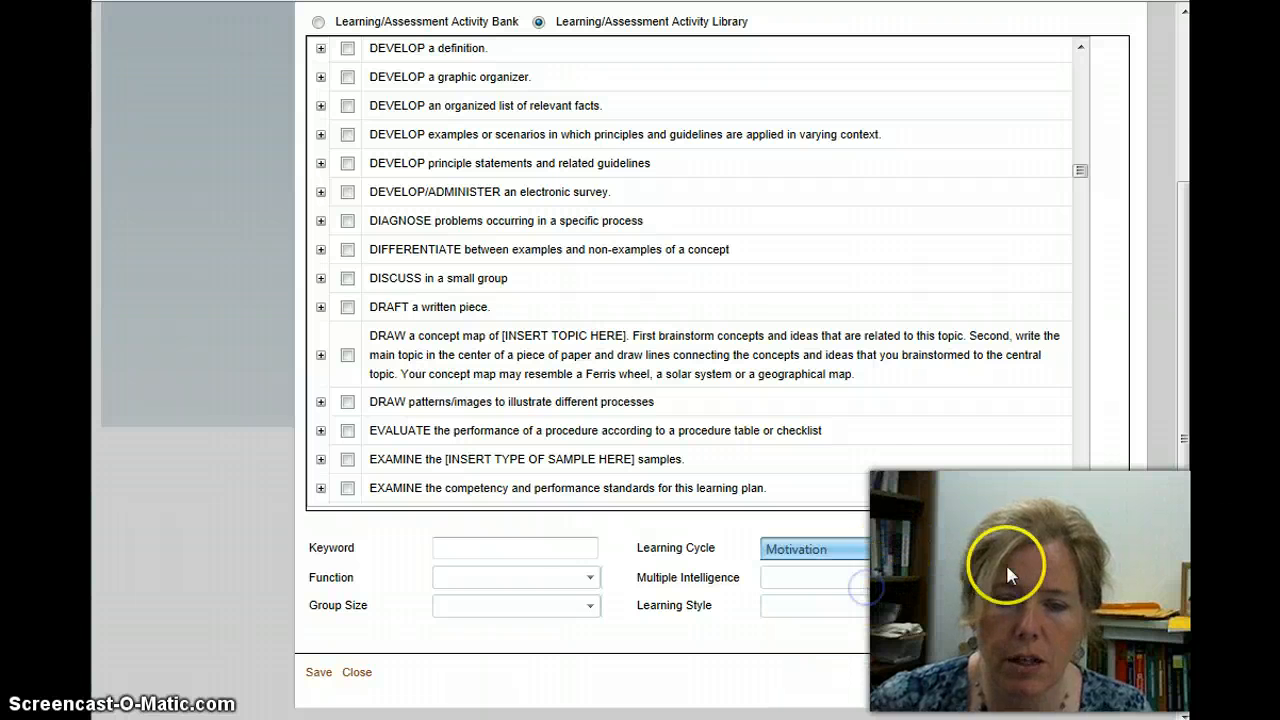
scroll(1017, 542, down, 2)
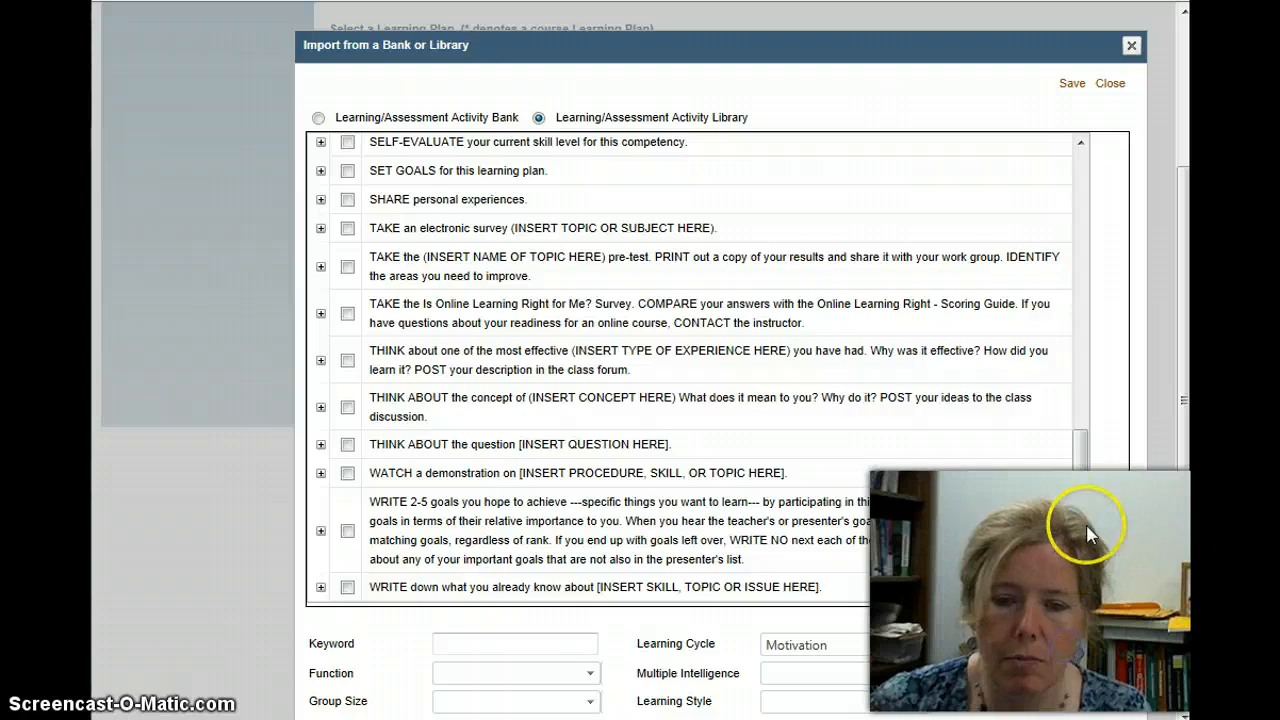
mouse_move(1080, 450)
mouse_down()
mouse_move(1077, 202)
mouse_move(1078, 366)
mouse_move(1103, 480)
mouse_move(1120, 237)
mouse_move(1096, 440)
mouse_up()
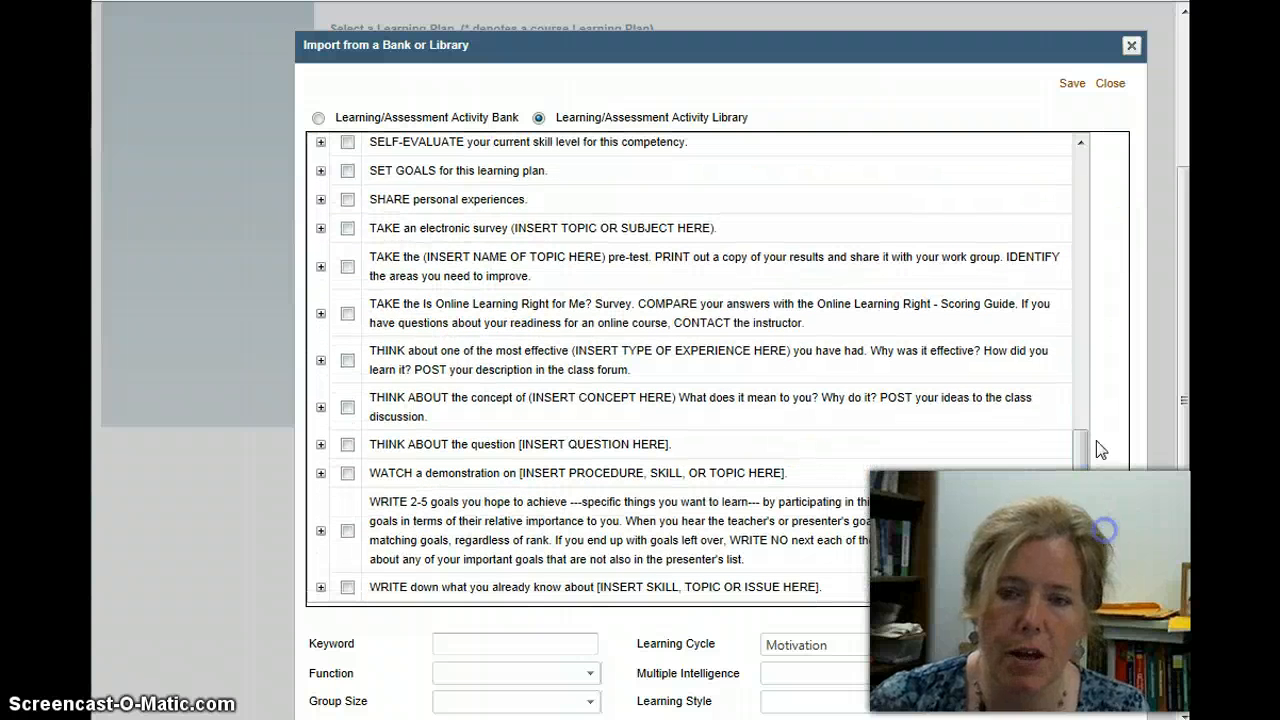
- Close the library import and add the Motivation activity "View a video on the need to format documents in Word correctly so that the eBook will work appropriately."
click(1110, 86)
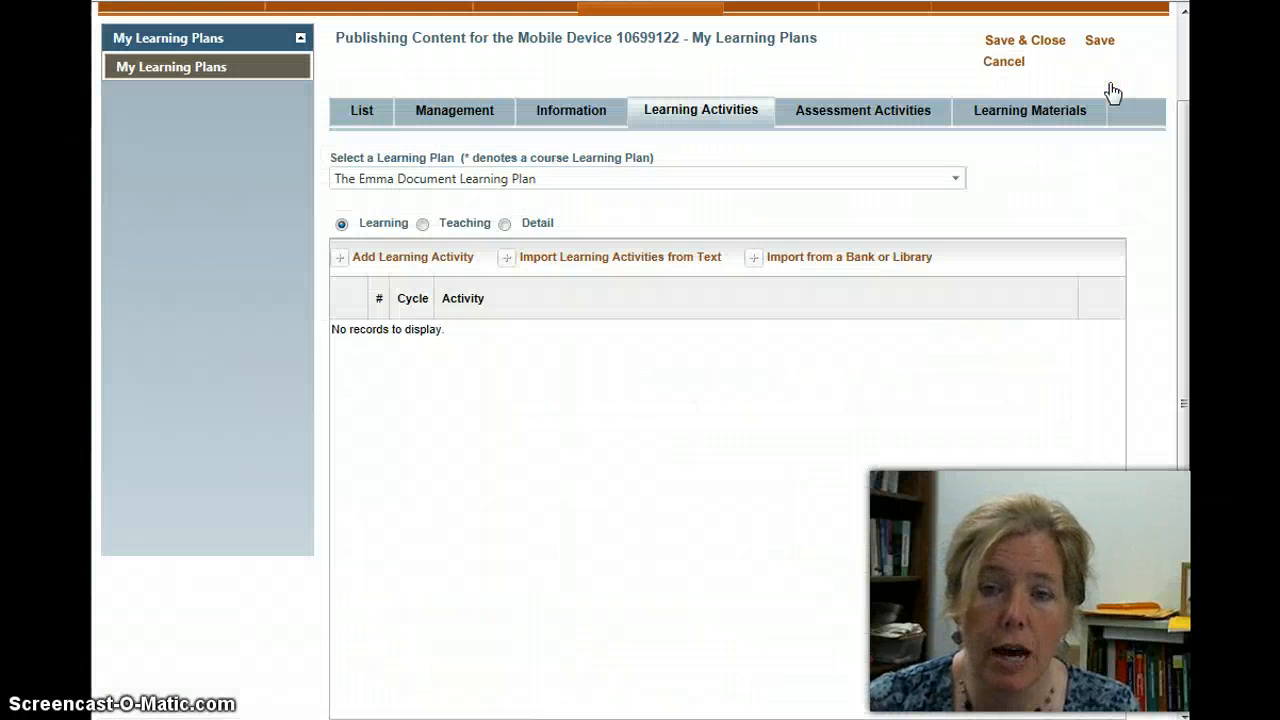
click(400, 262)
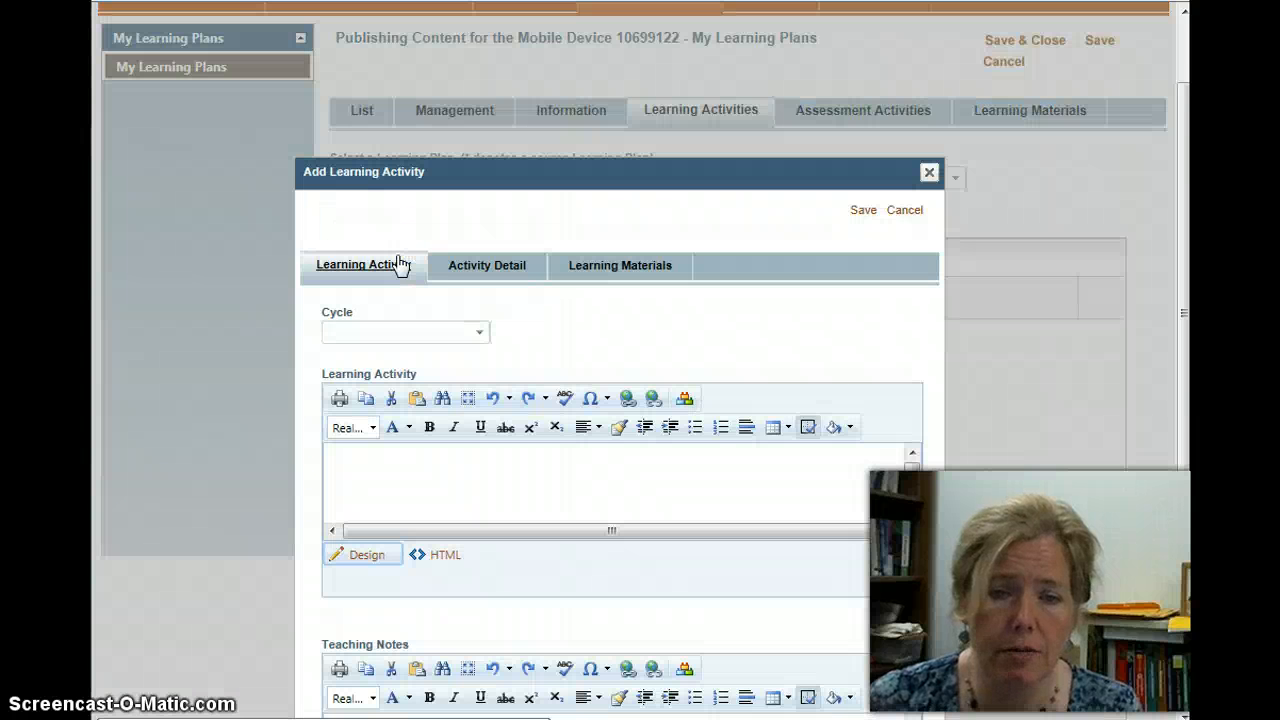
click(484, 336)
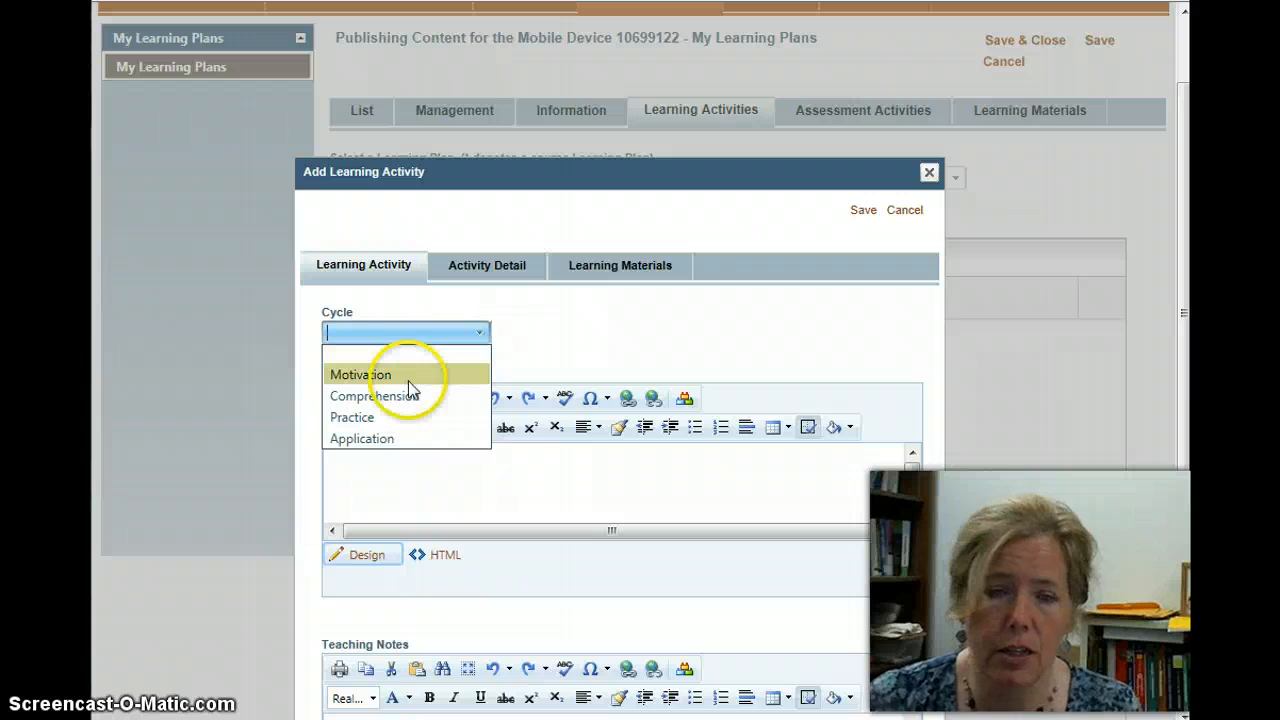
click(408, 377)
click(382, 468)
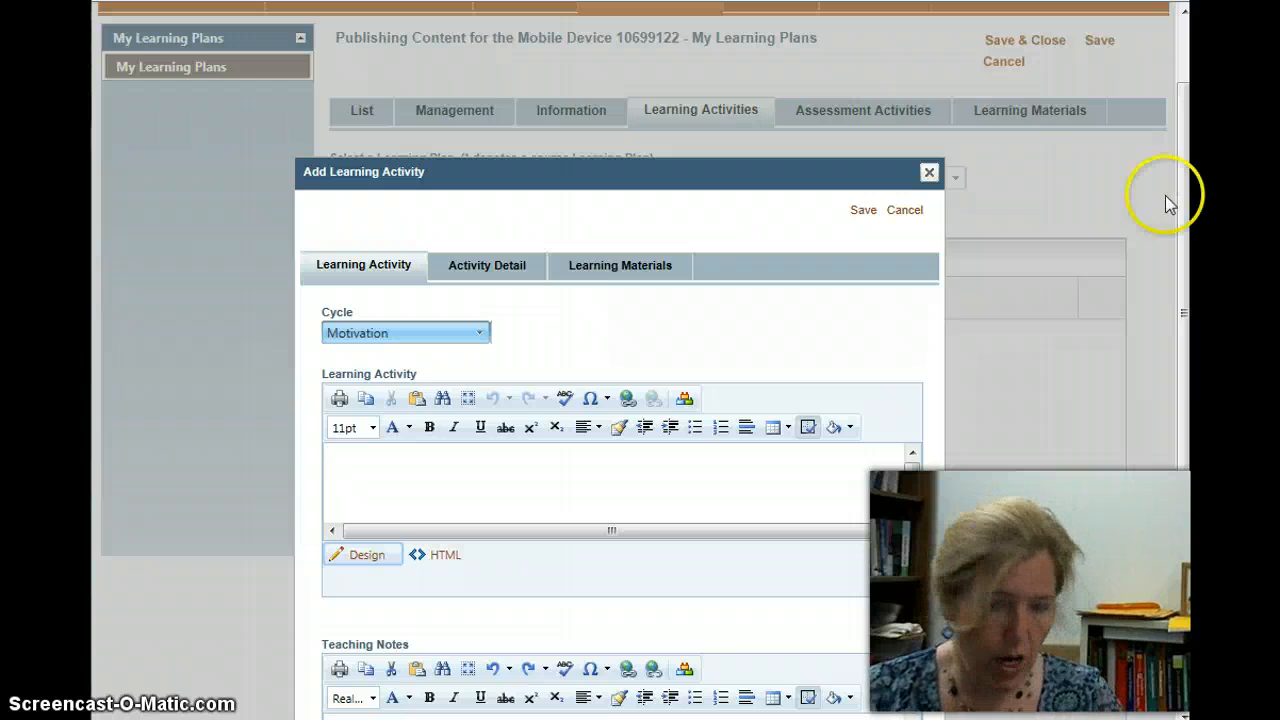
click(476, 485)
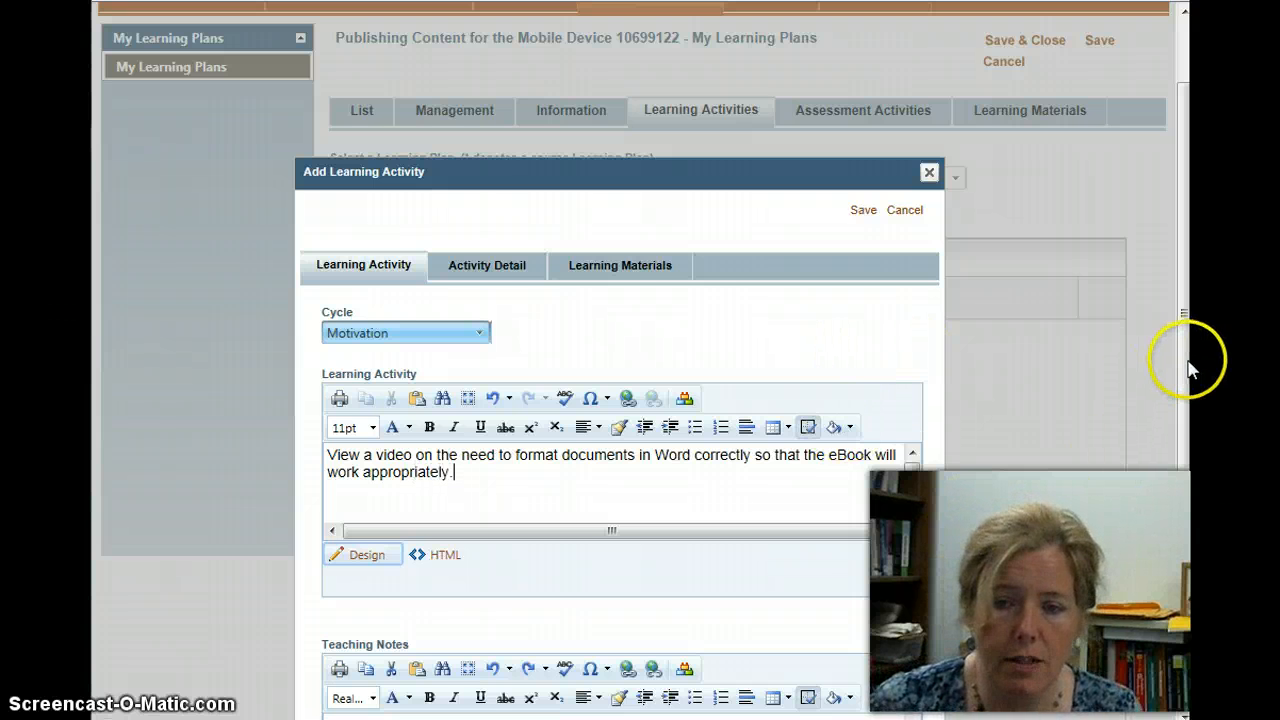
drag(1188, 370, 1173, 543)
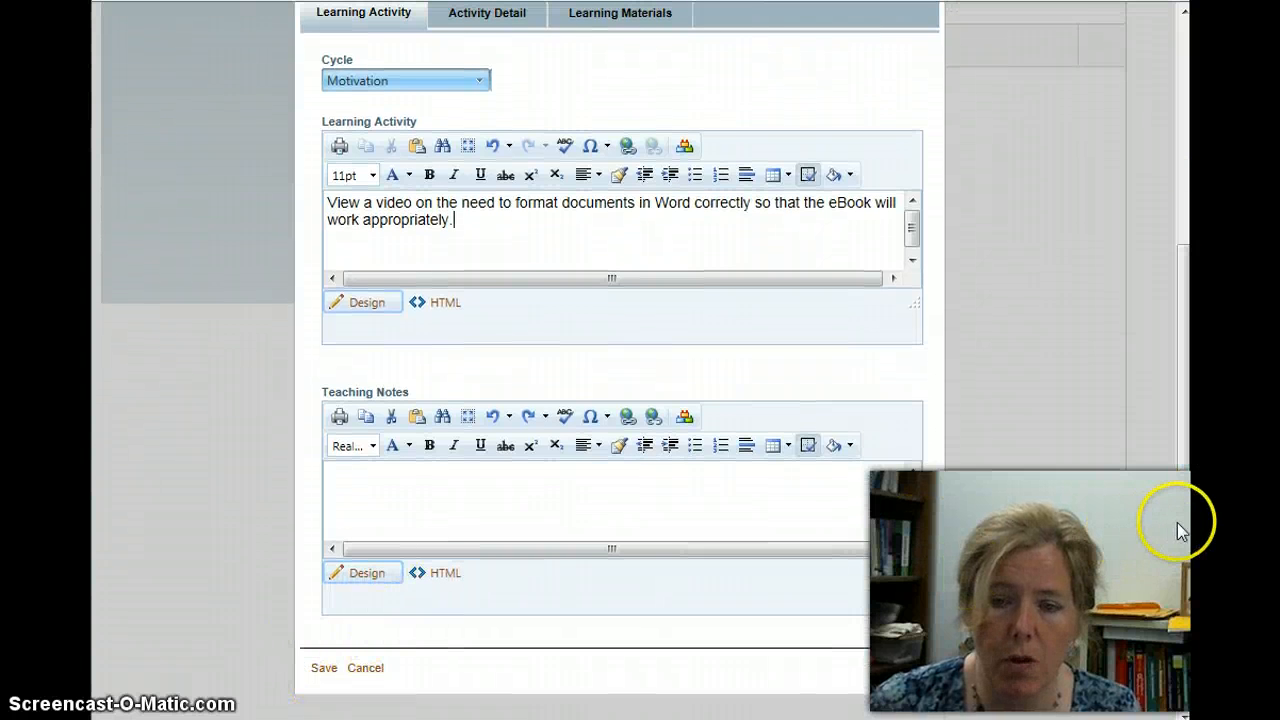
drag(1177, 522, 1179, 407)
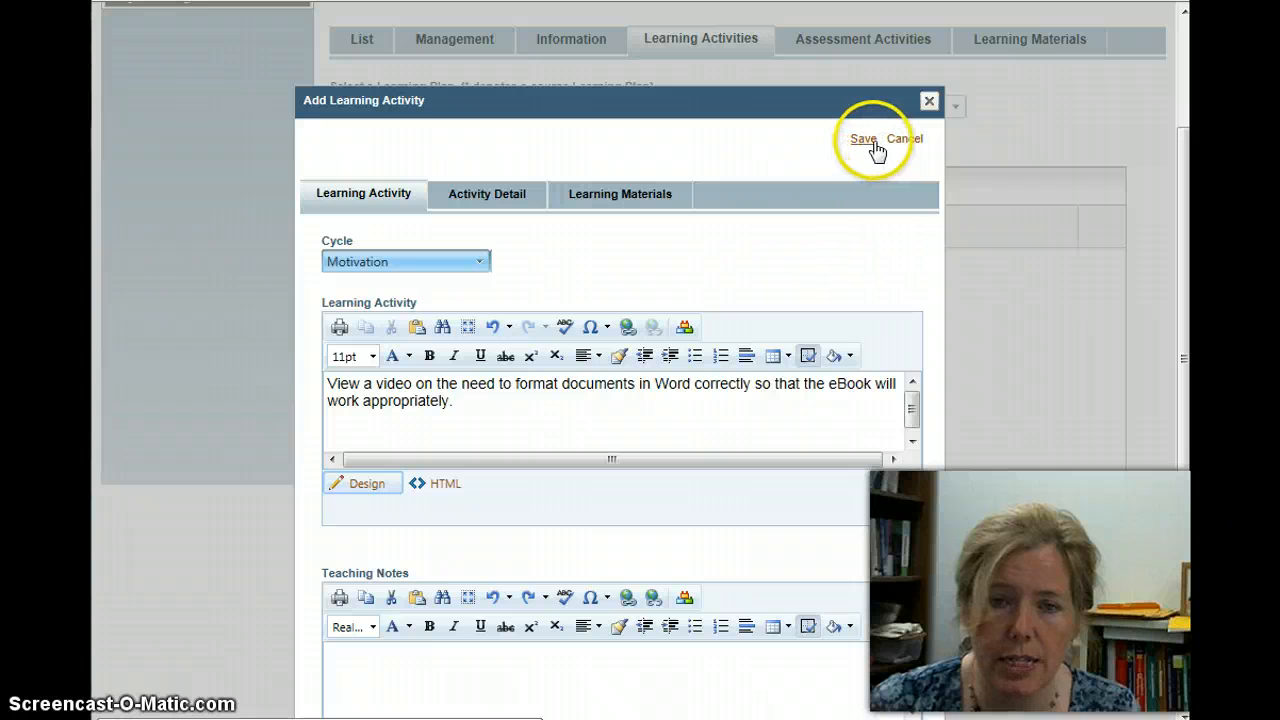
click(864, 140)
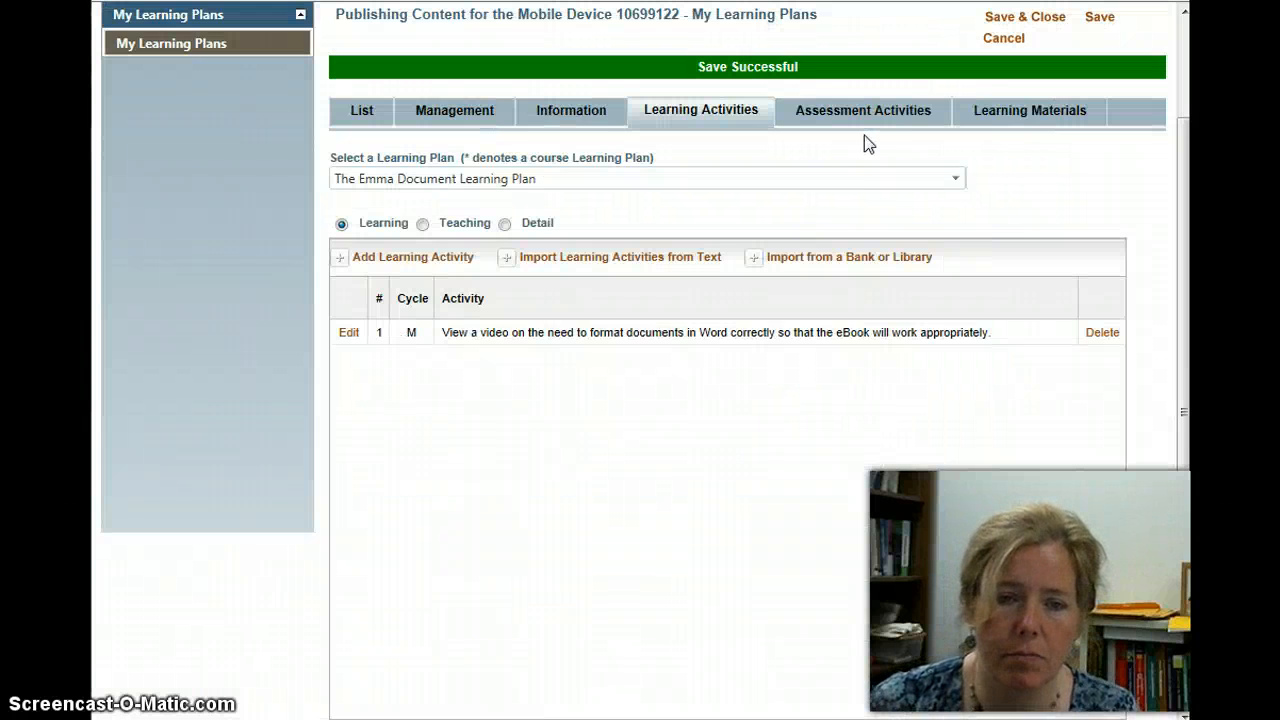
- Import four learning activities from pasted text, covering the eBook guidelines video, additional Word skills, reading 5.1.1 and 5.1.2, and formatting the Emma document
click(627, 260)
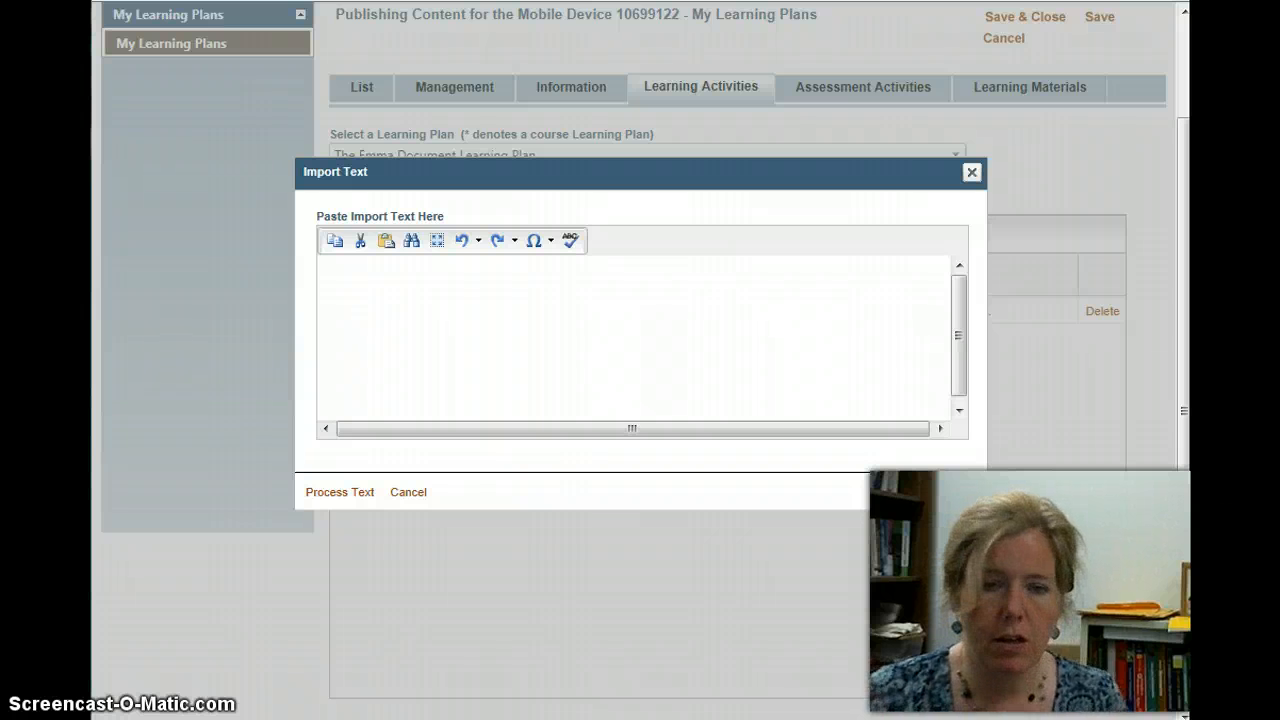
click(510, 296)
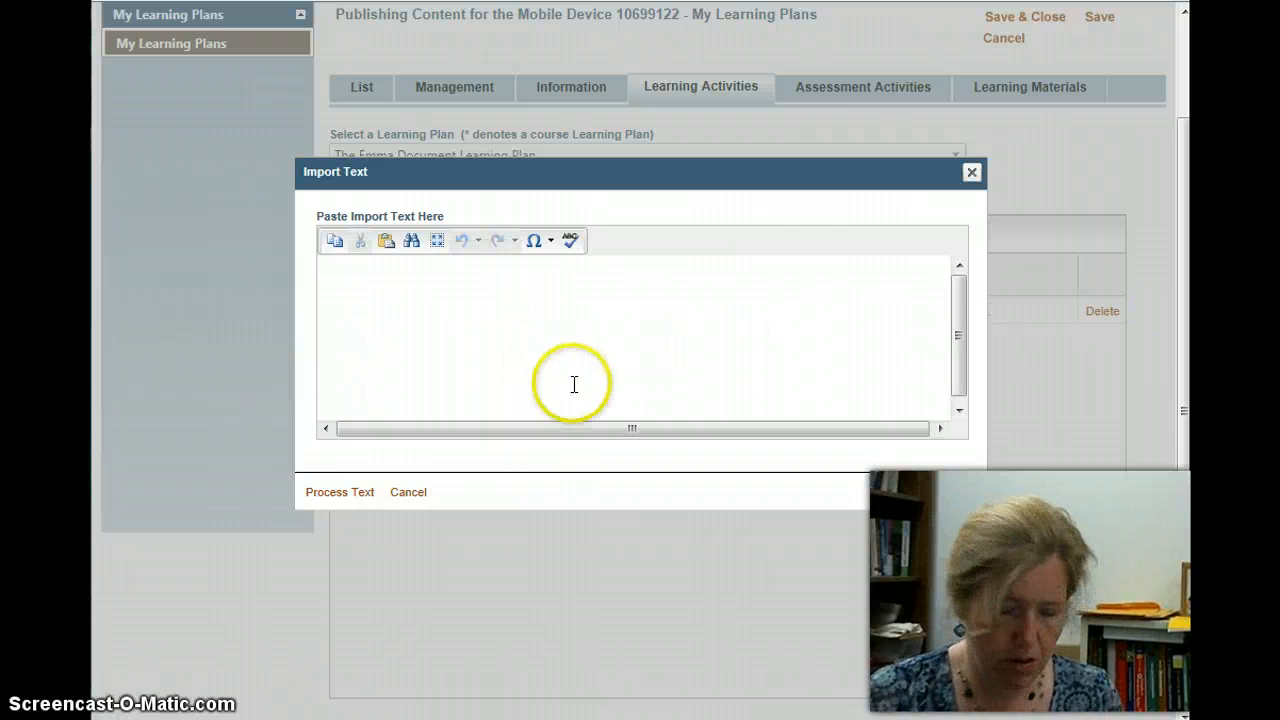
key(ctrl+v)
click(674, 362)
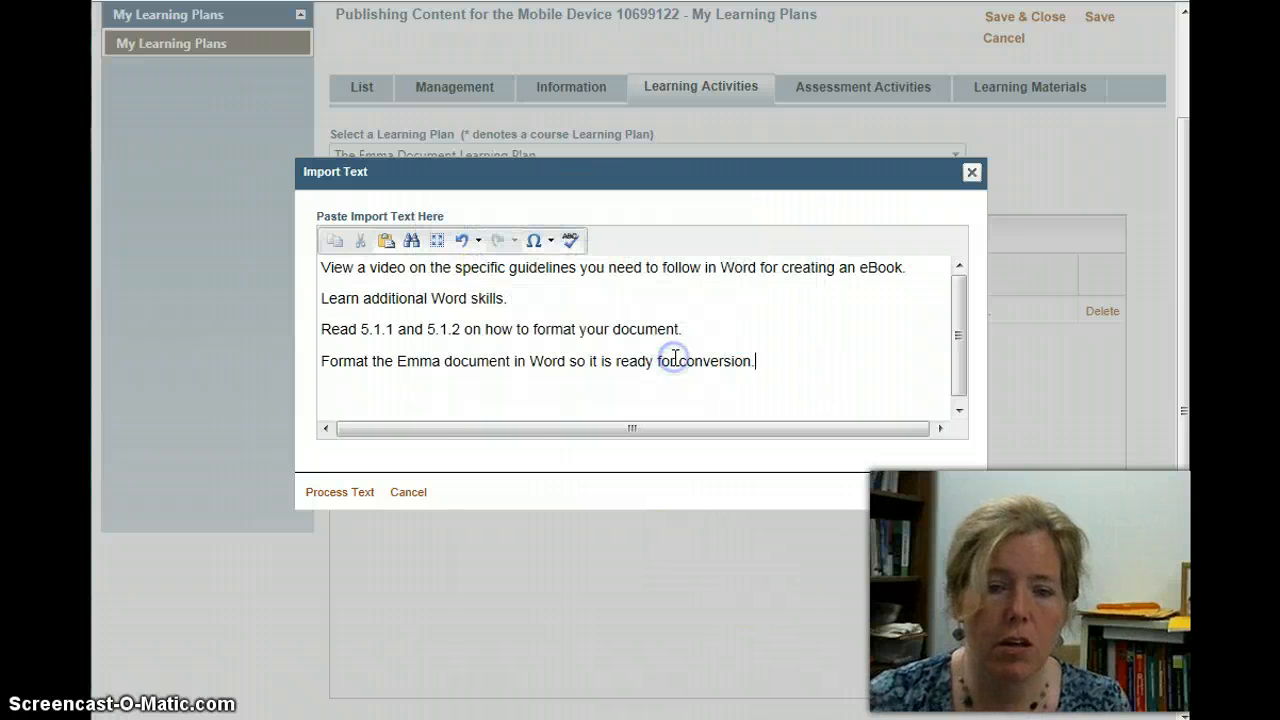
click(345, 492)
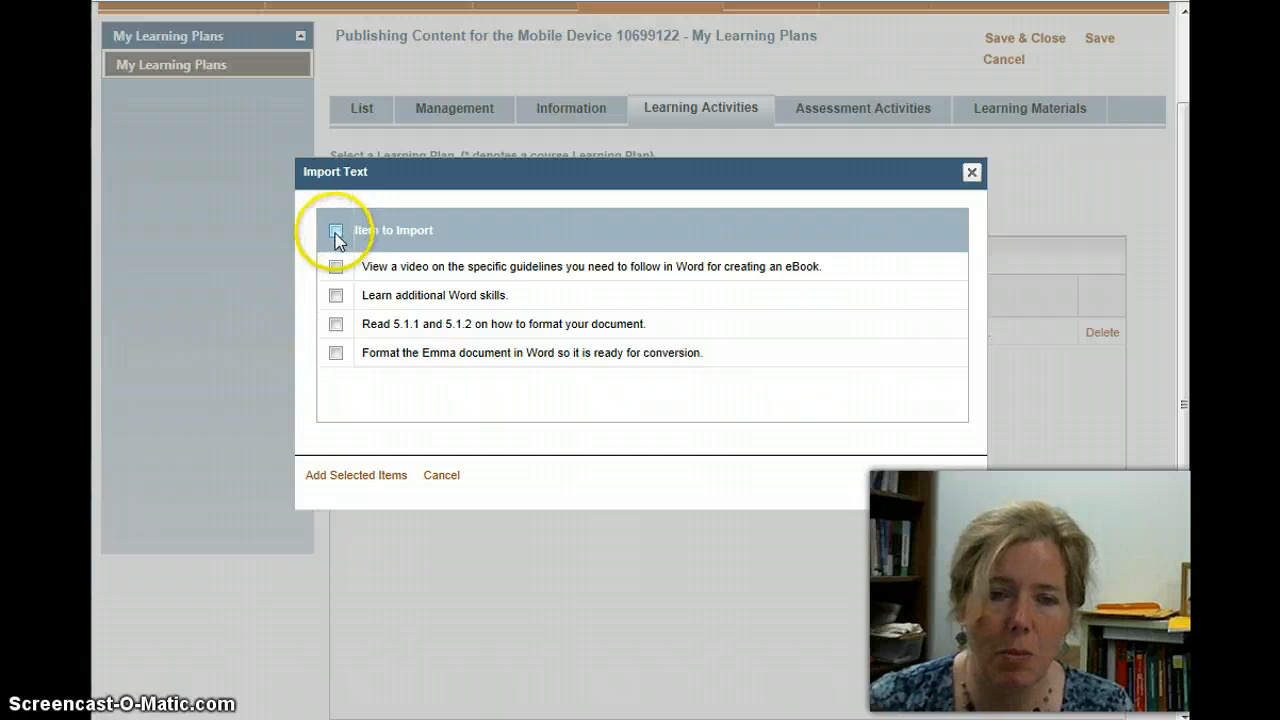
click(336, 232)
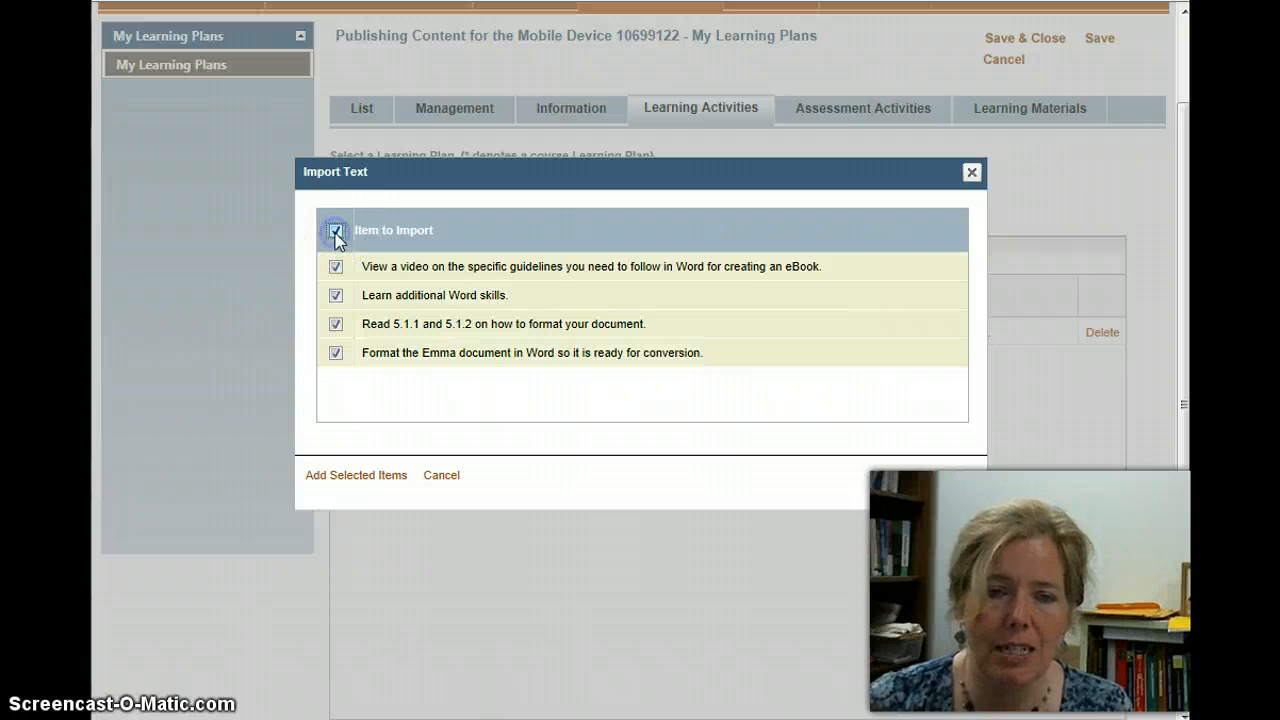
click(348, 482)
click(348, 482)
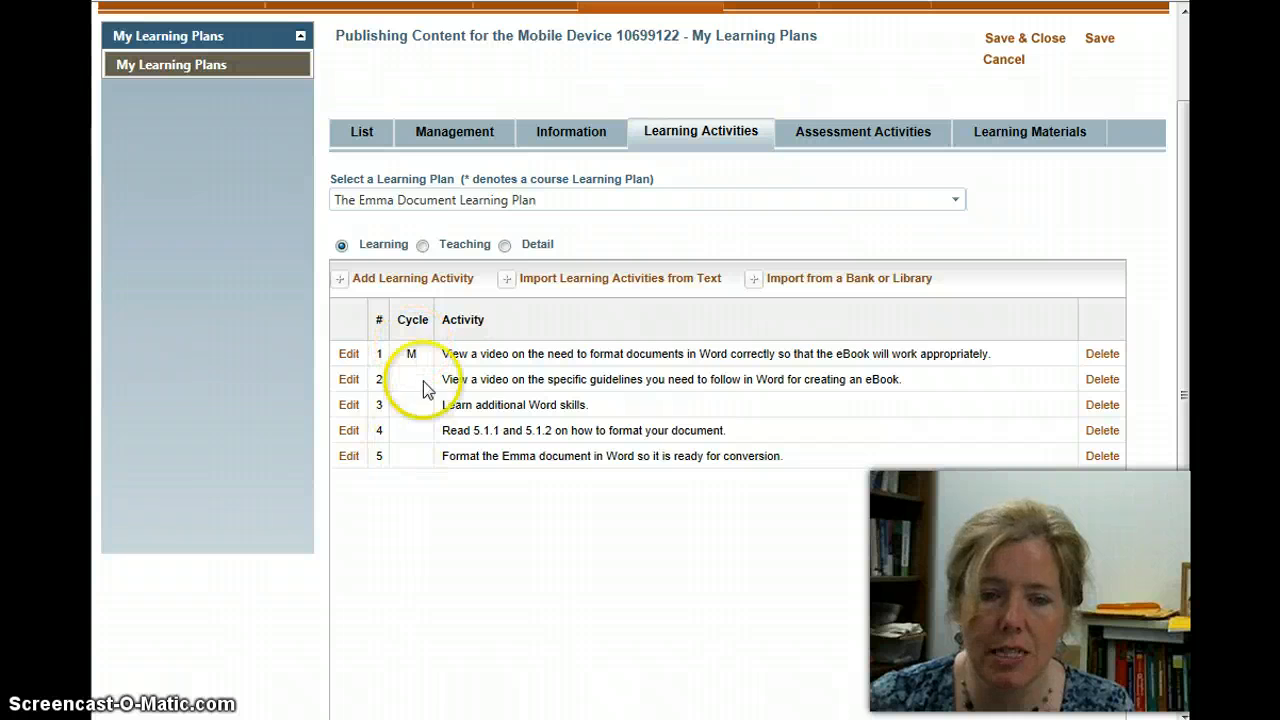
- Set the cycle of the activity about viewing the specific Word guidelines video to Comprehension and save it
click(349, 357)
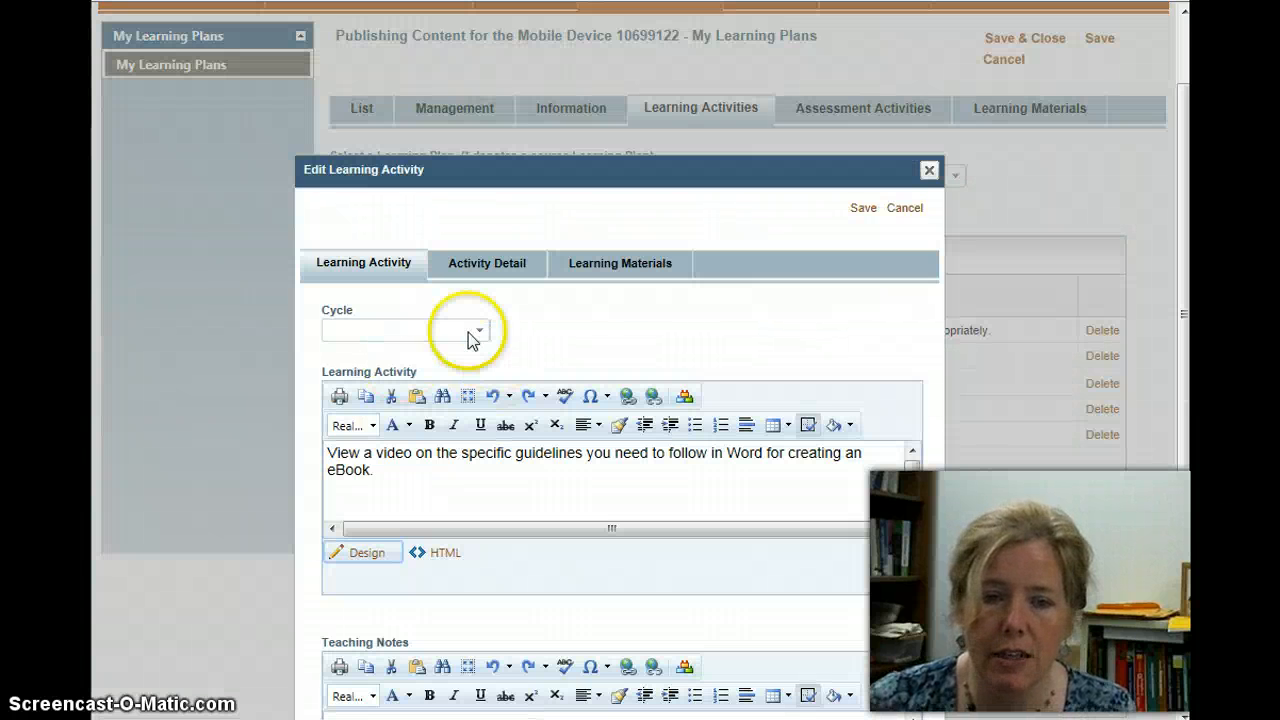
click(477, 334)
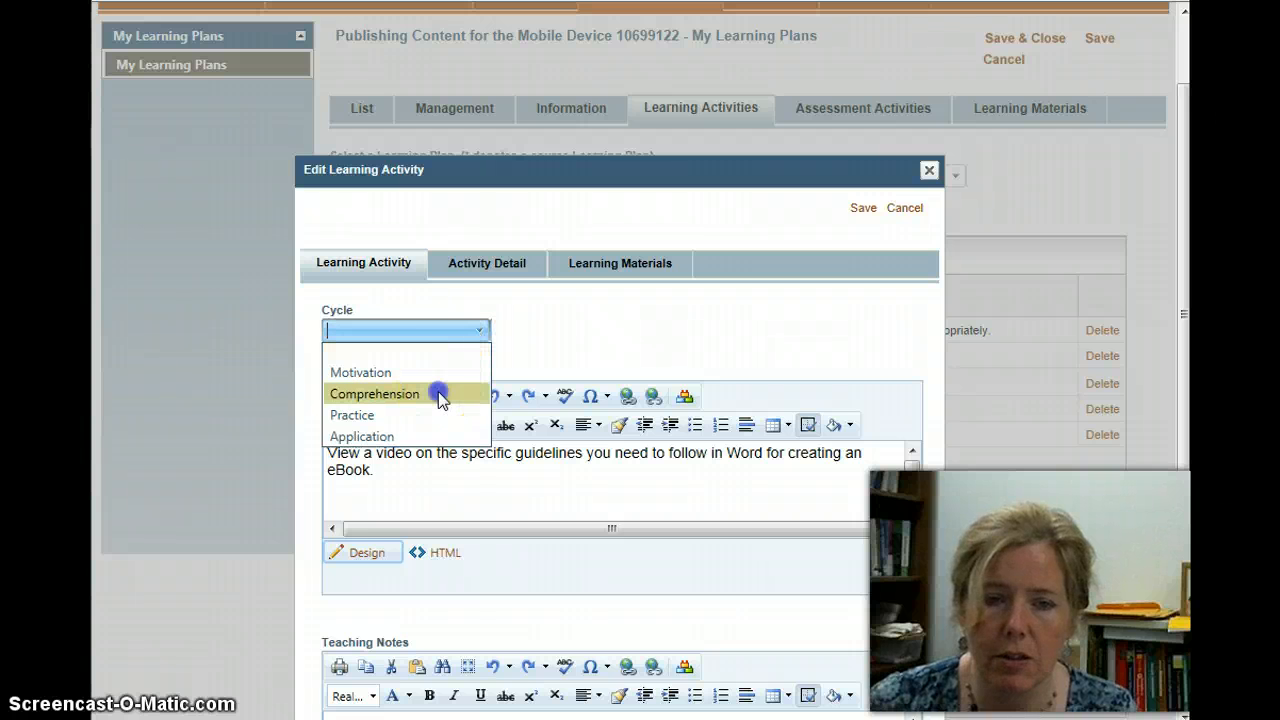
click(438, 378)
click(862, 209)
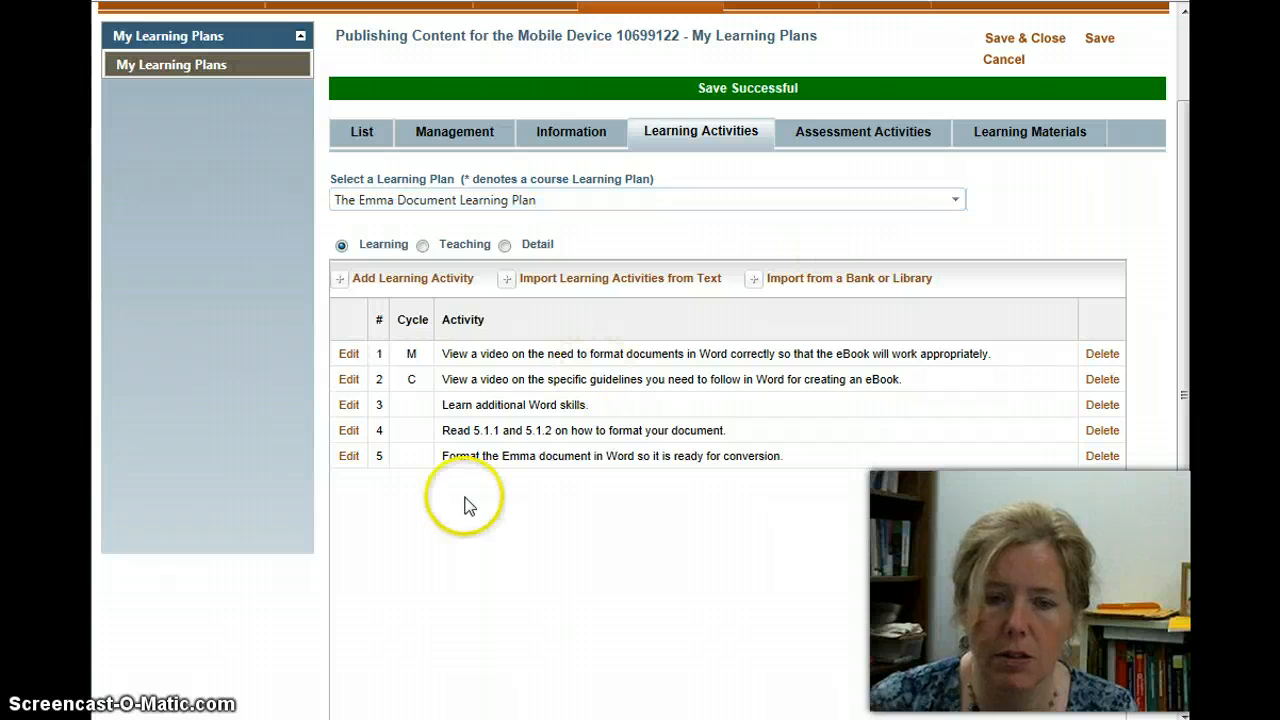
- Set the cycle of the "Learn additional Word skills." activity to Practice and save it
click(349, 405)
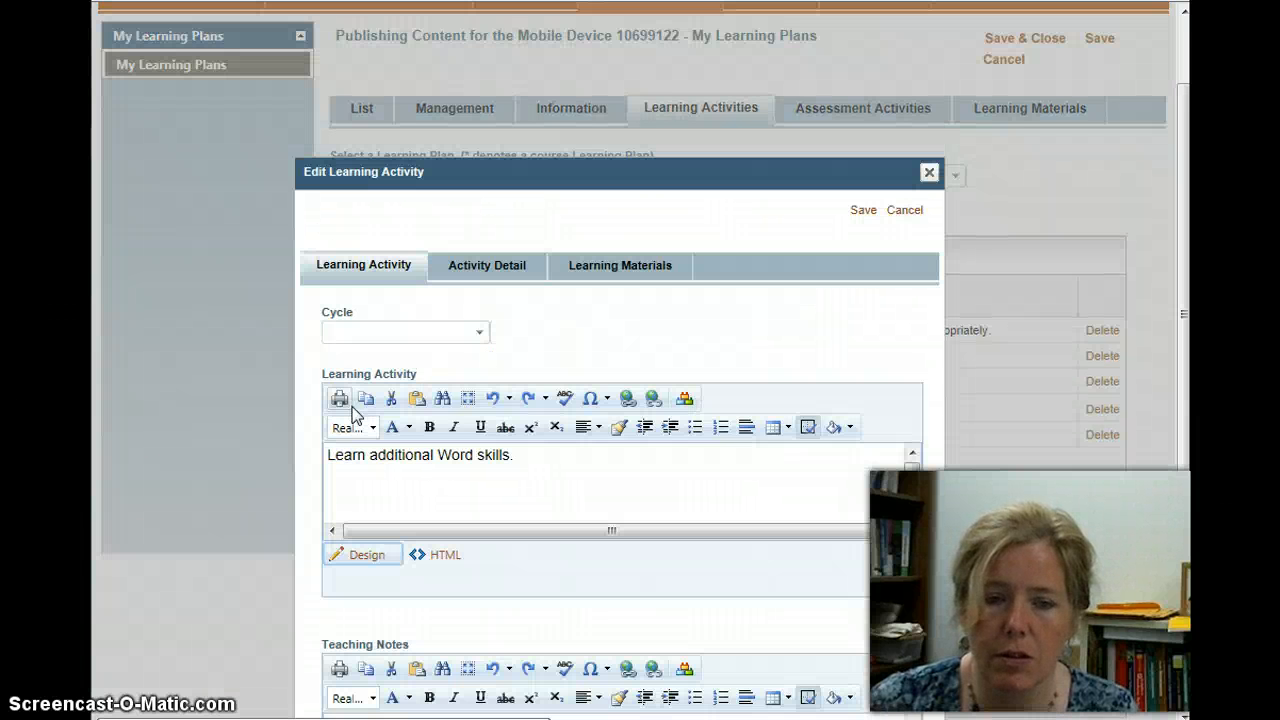
click(478, 333)
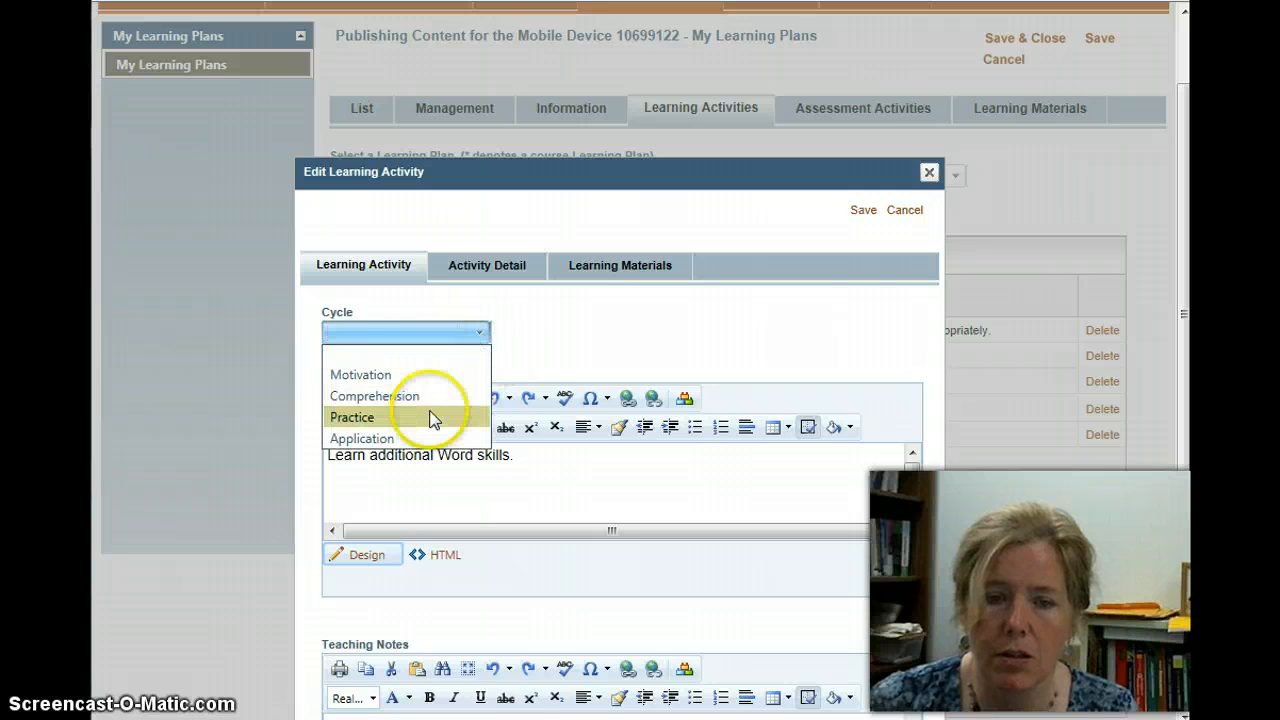
click(428, 413)
click(860, 212)
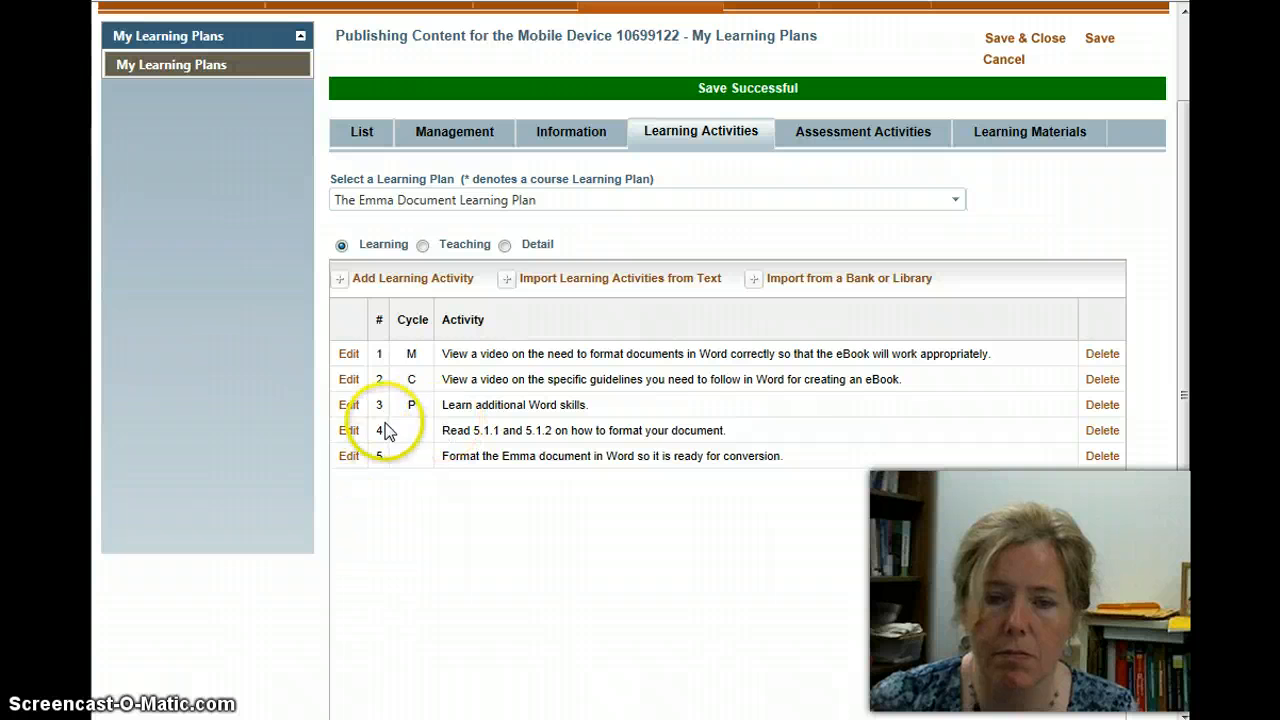
- Set the cycle of the "Read 5.1.1 and 5.1.2 on how to format your document." activity to Comprehension and save it
click(350, 431)
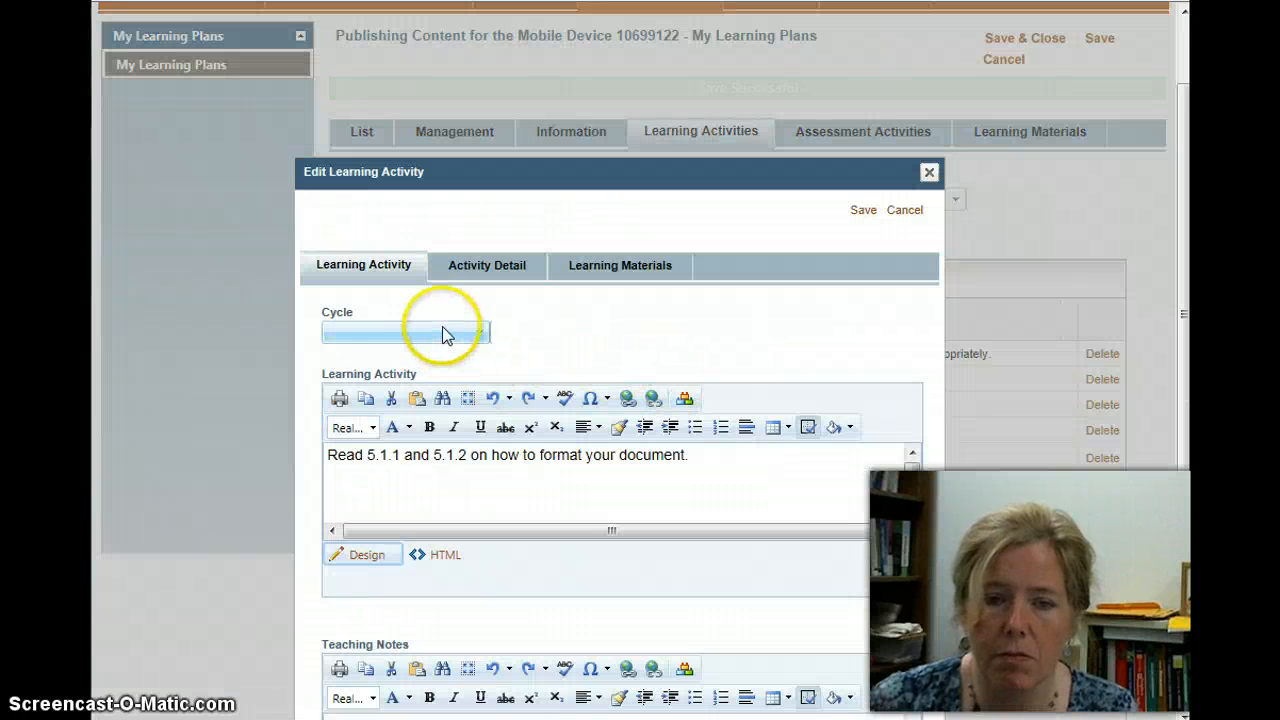
click(477, 331)
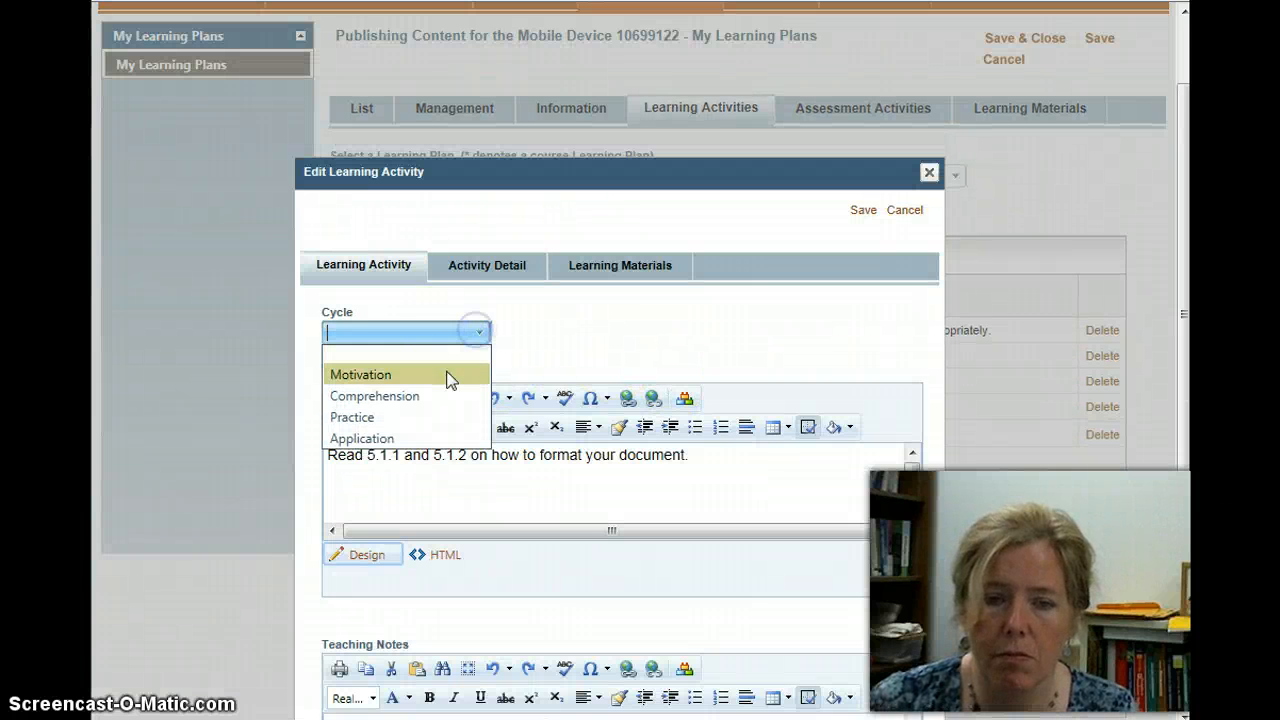
click(437, 397)
click(862, 211)
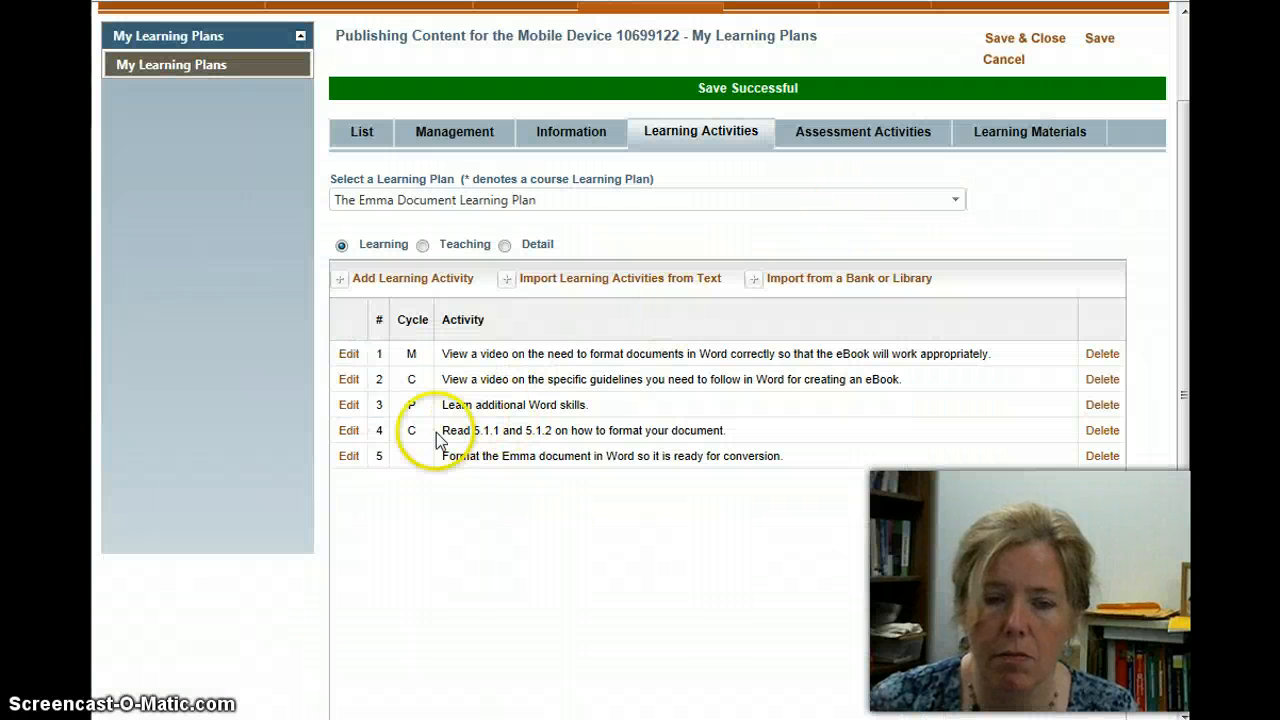
- Set the cycle of the "Format the Emma document in Word so it is ready for conversion." activity to Application and save it
click(347, 456)
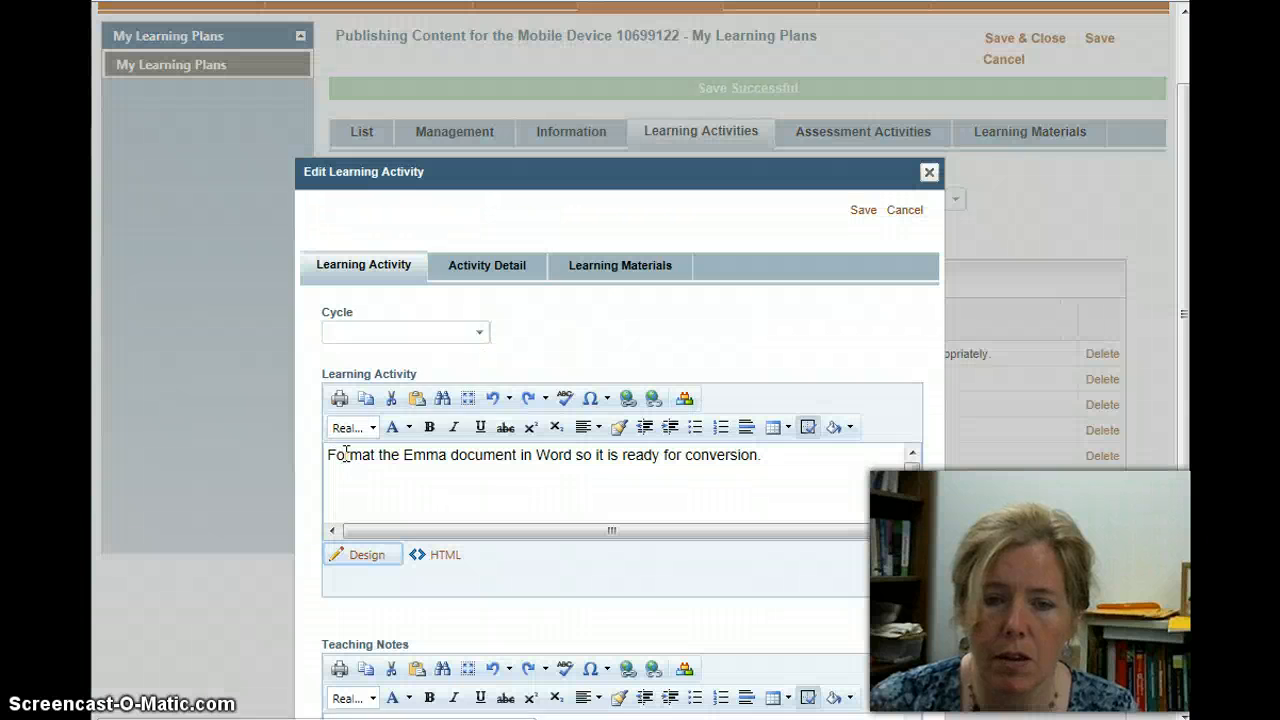
click(471, 332)
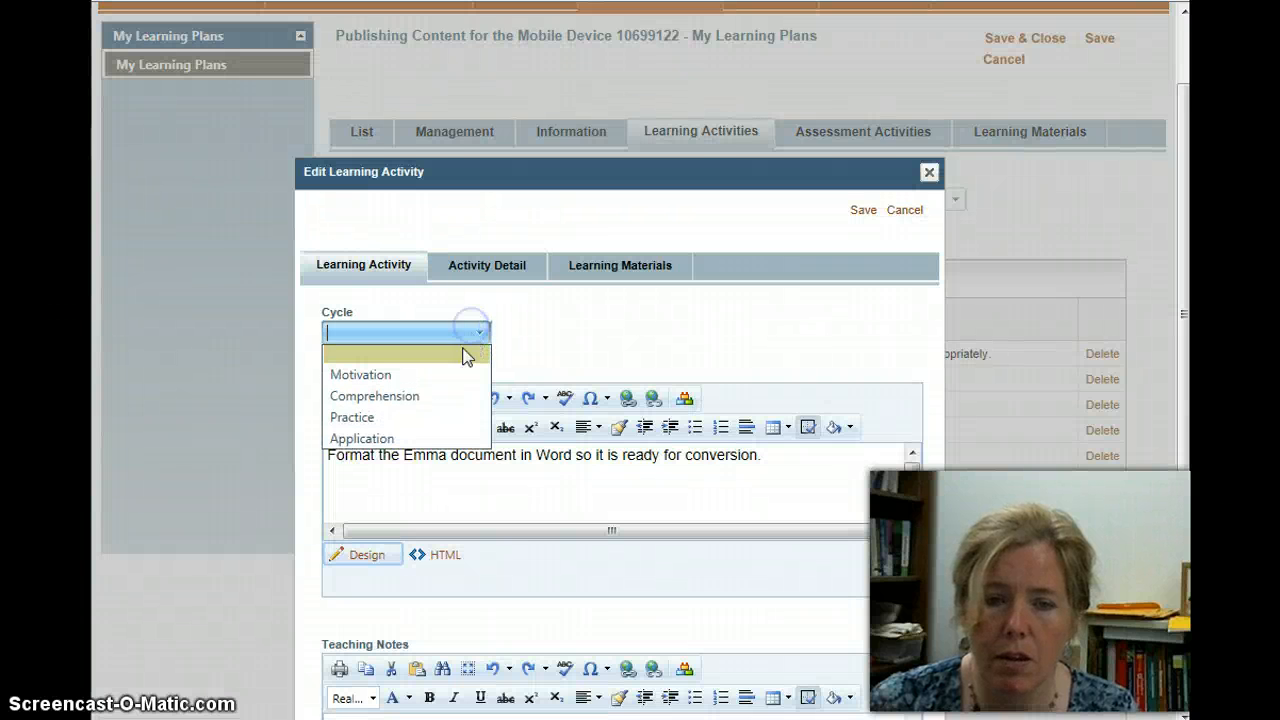
click(362, 438)
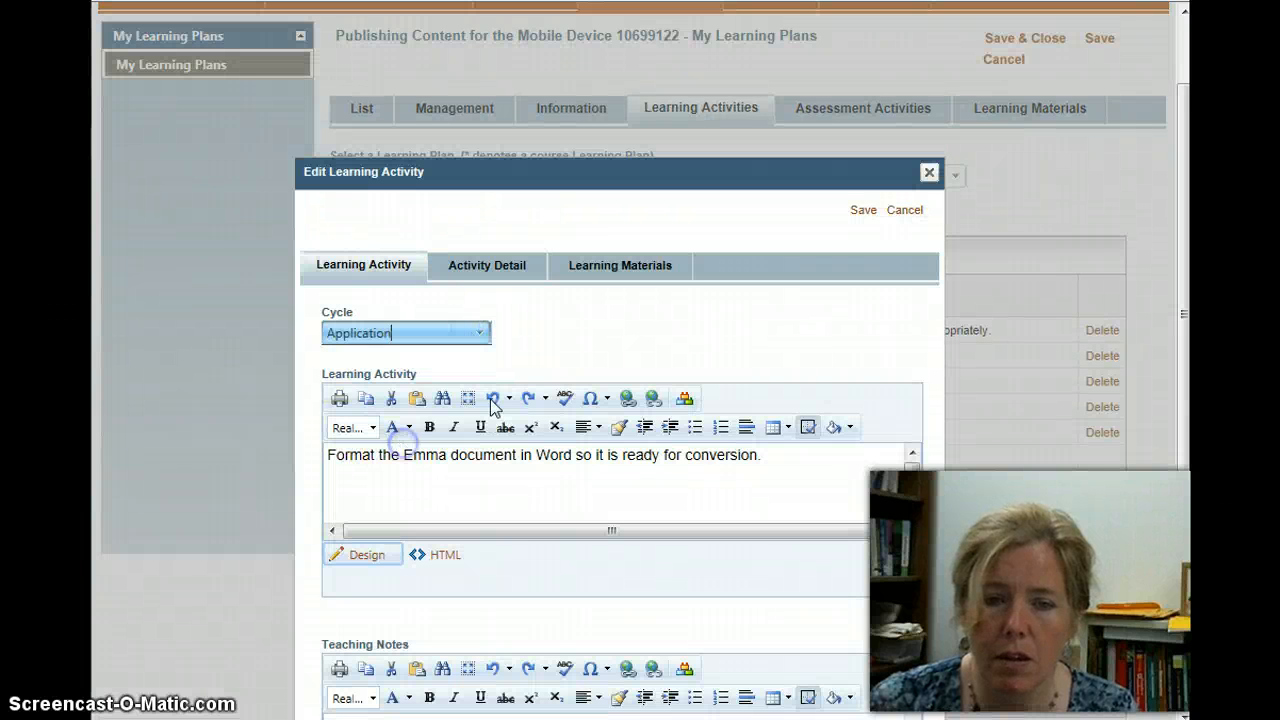
click(862, 212)
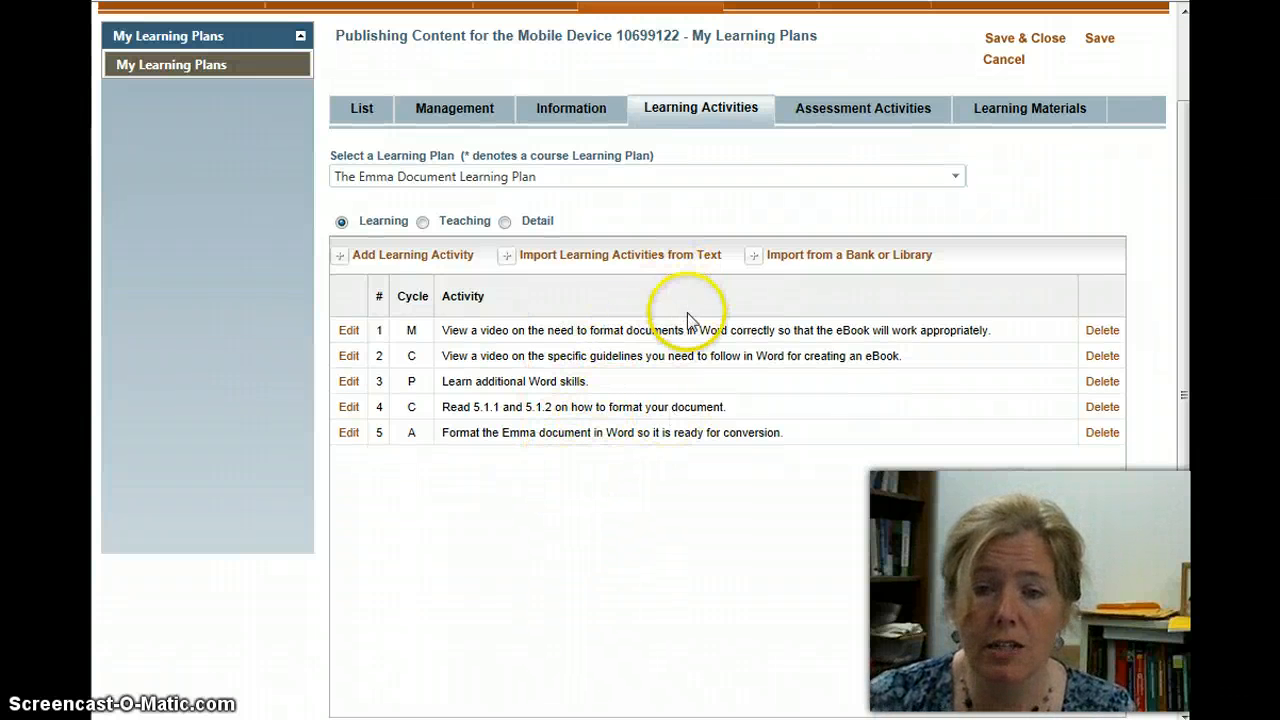
- Add the assessment activity "Complete the Emma Document Project." to the learning plan and save it
click(877, 116)
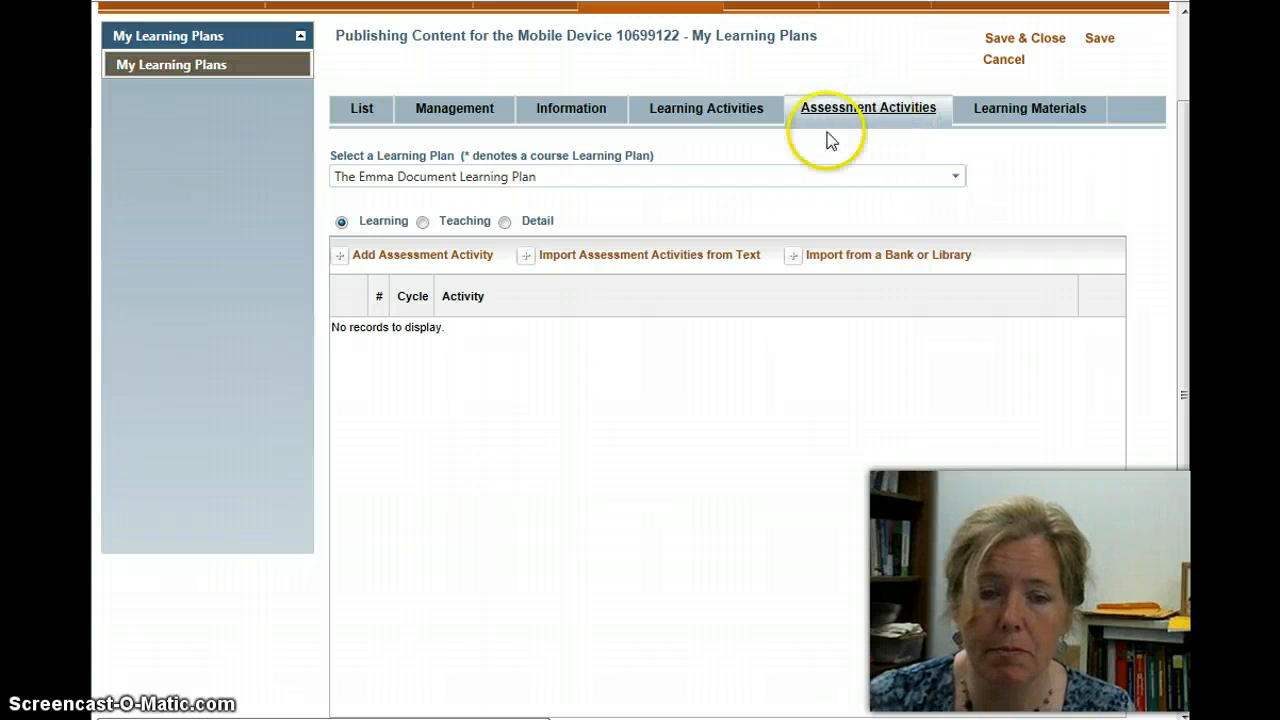
click(390, 256)
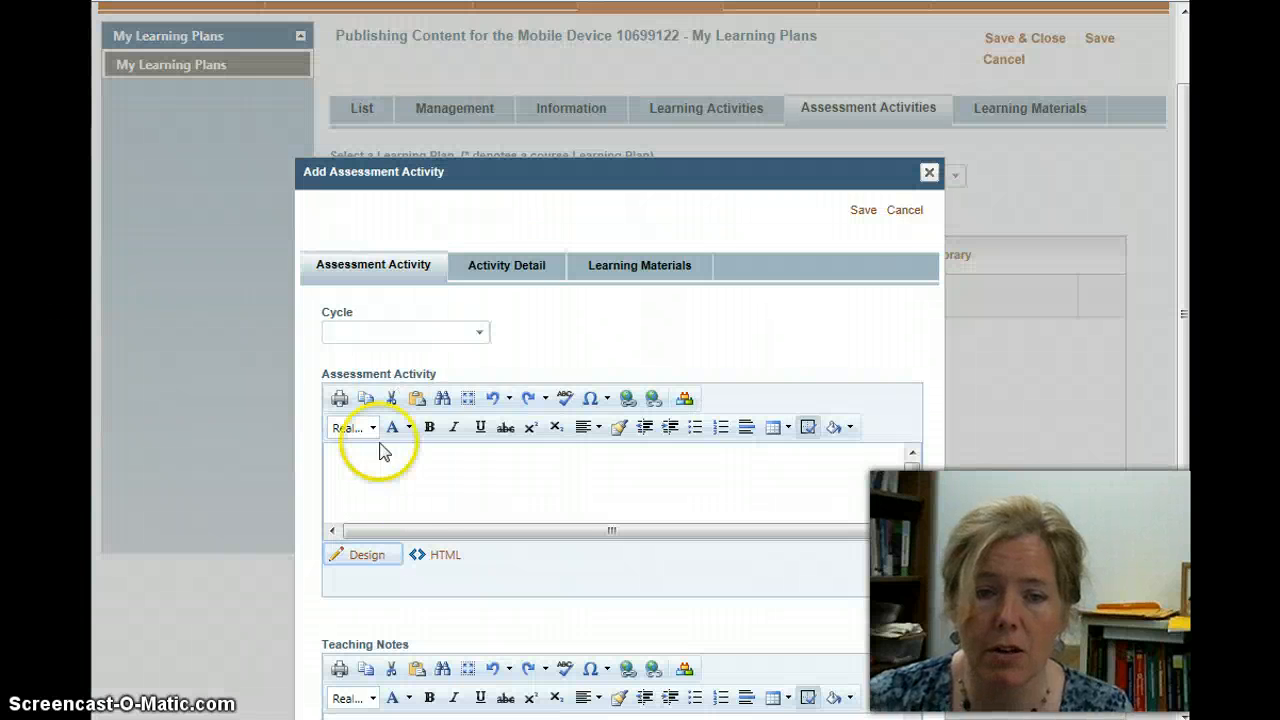
click(363, 474)
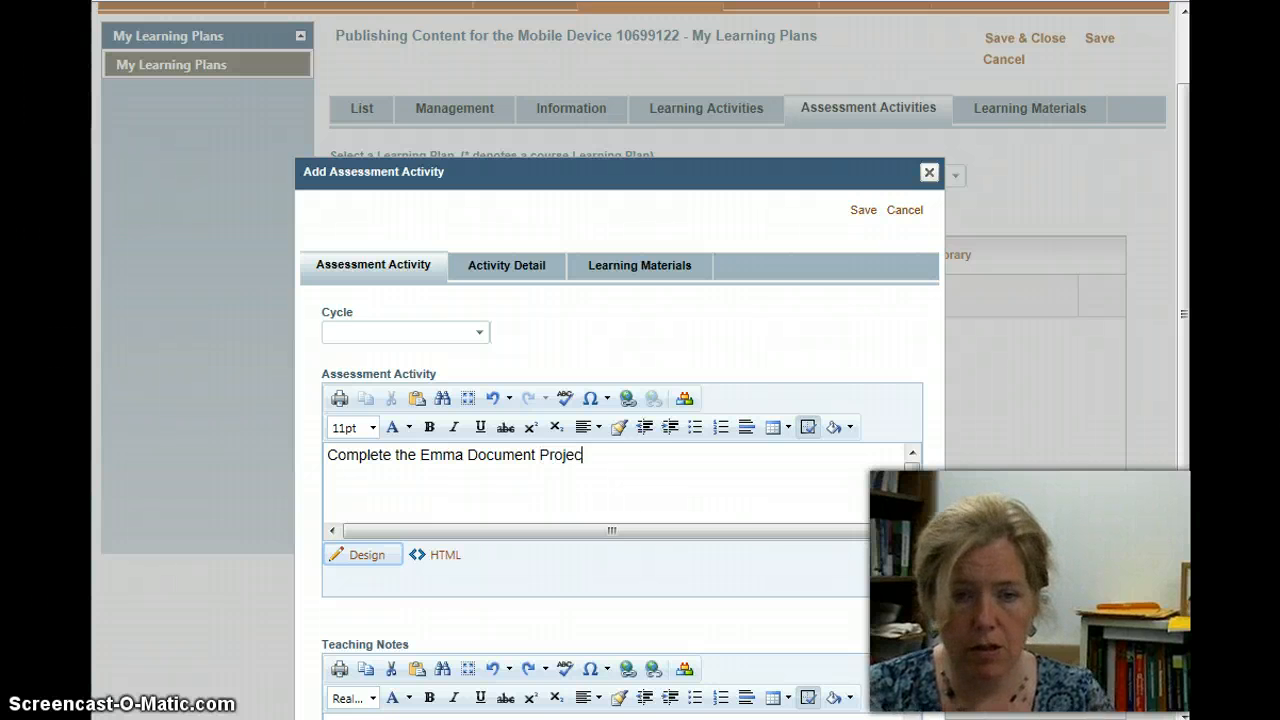
click(865, 210)
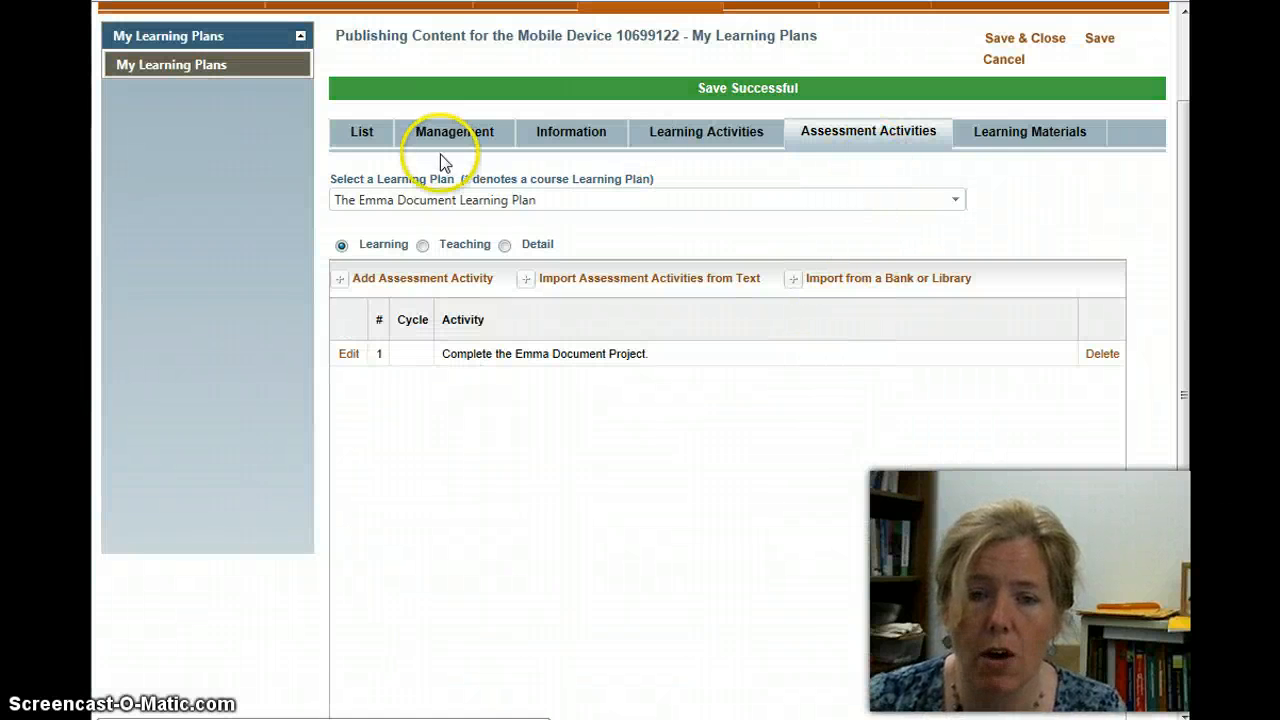
- Examine the form for adding a learning material to the plan and close it without adding one
click(1043, 112)
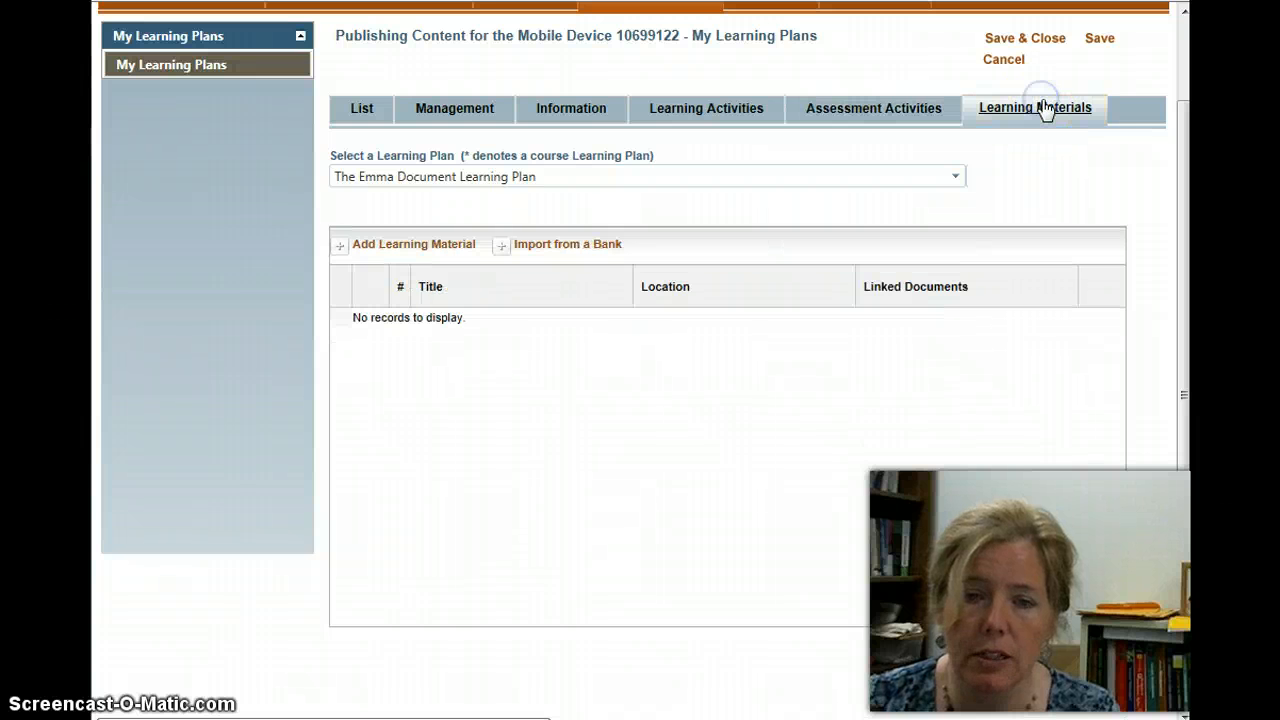
click(1010, 120)
click(450, 246)
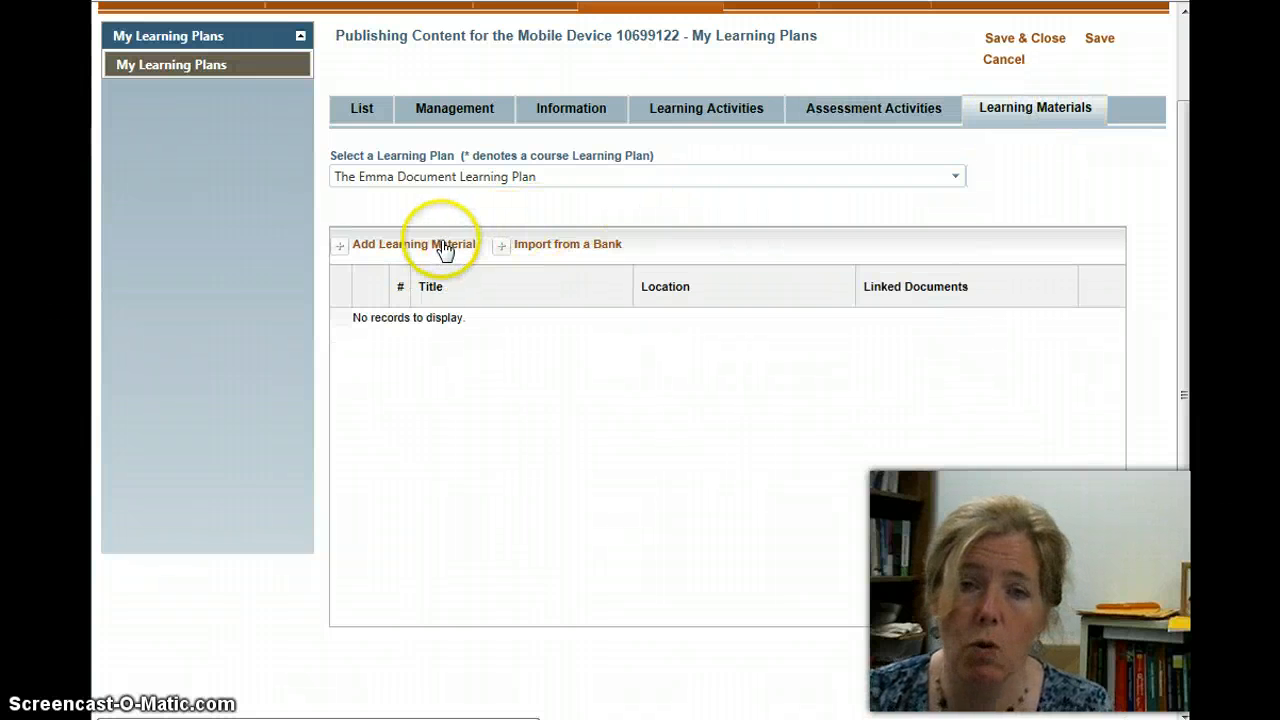
click(445, 250)
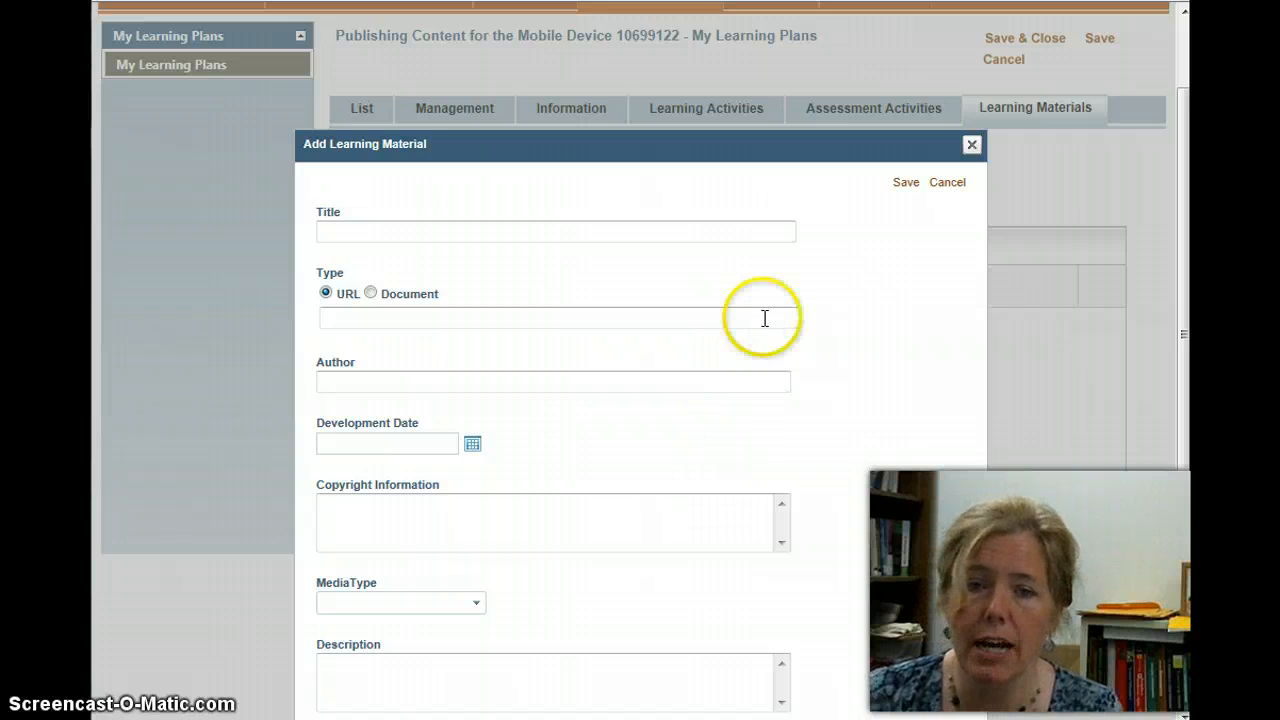
click(950, 184)
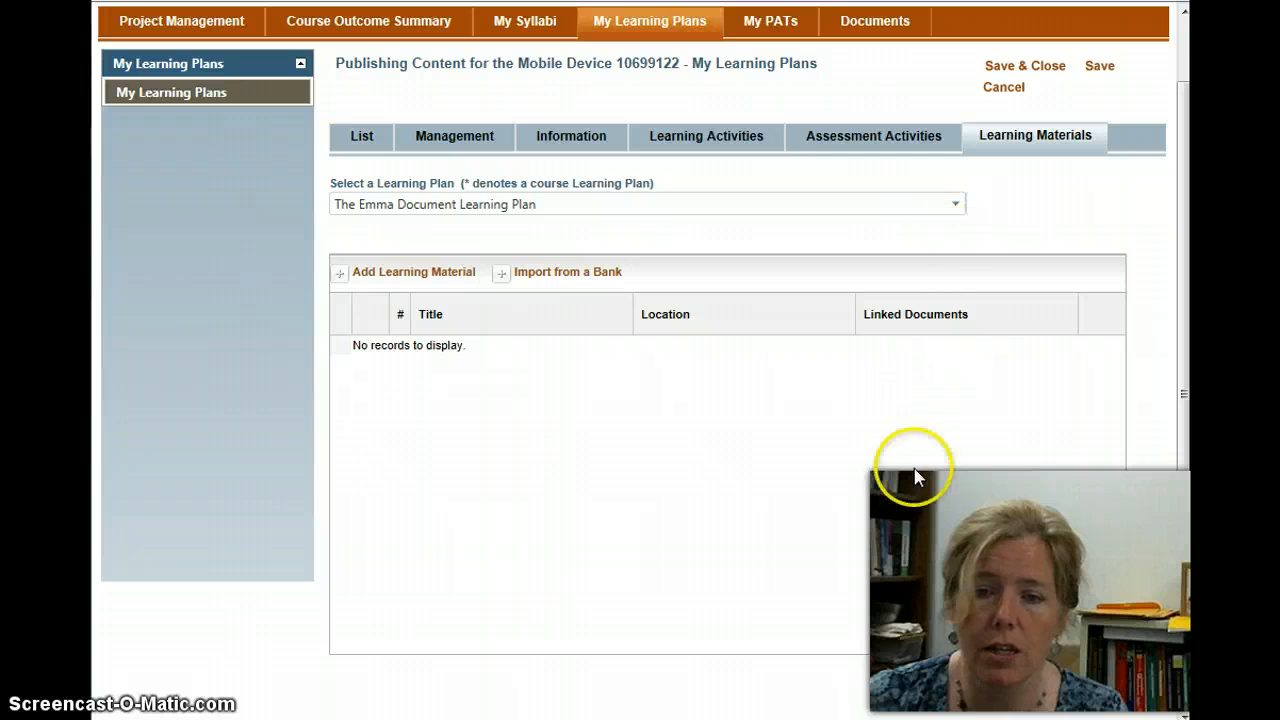
- Save The Emma Document Learning Plan and return to the list of learning plans
click(1100, 67)
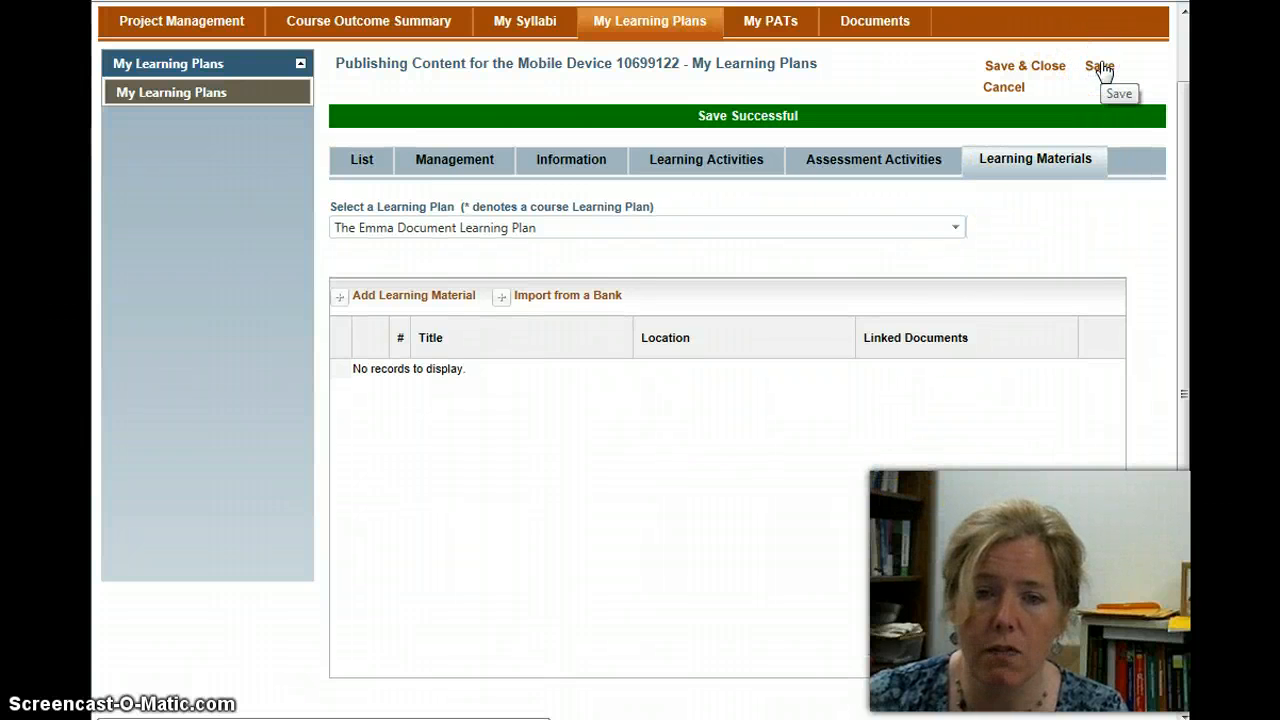
click(361, 162)
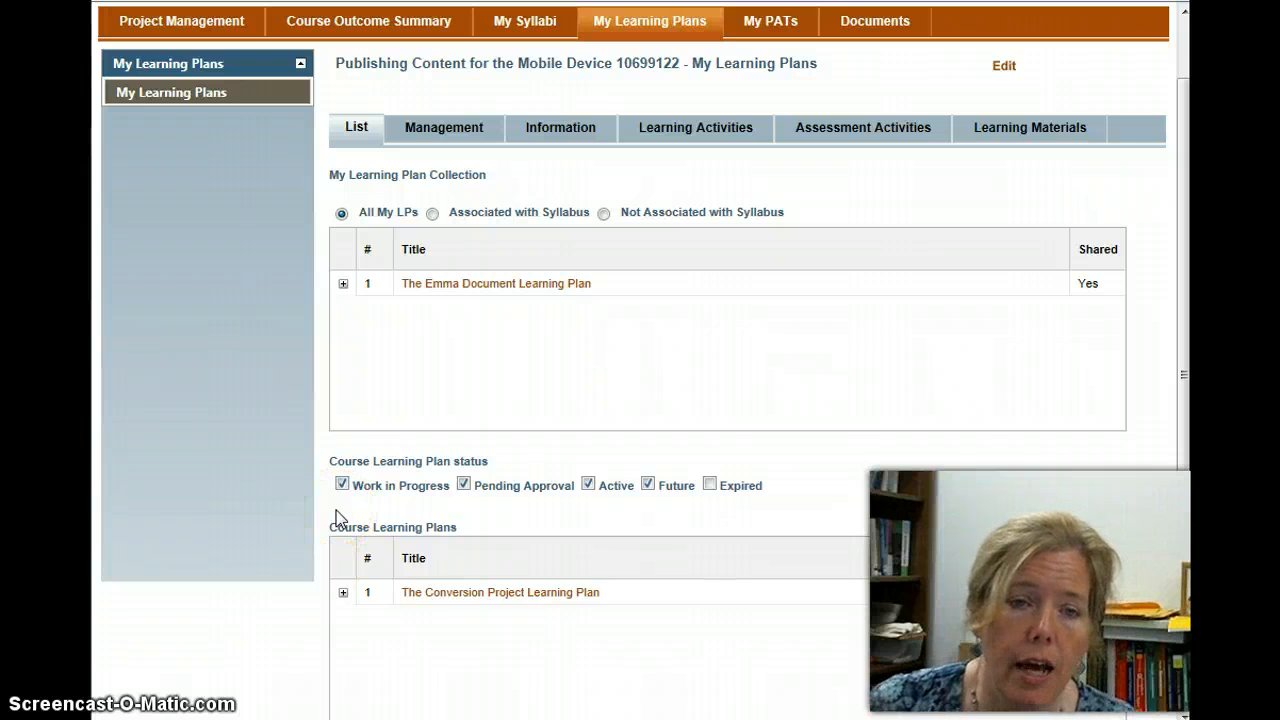
- Add The Emma Document Learning Plan to the course's LPs/PATs items in the Course Outcome Summary and save it
click(398, 30)
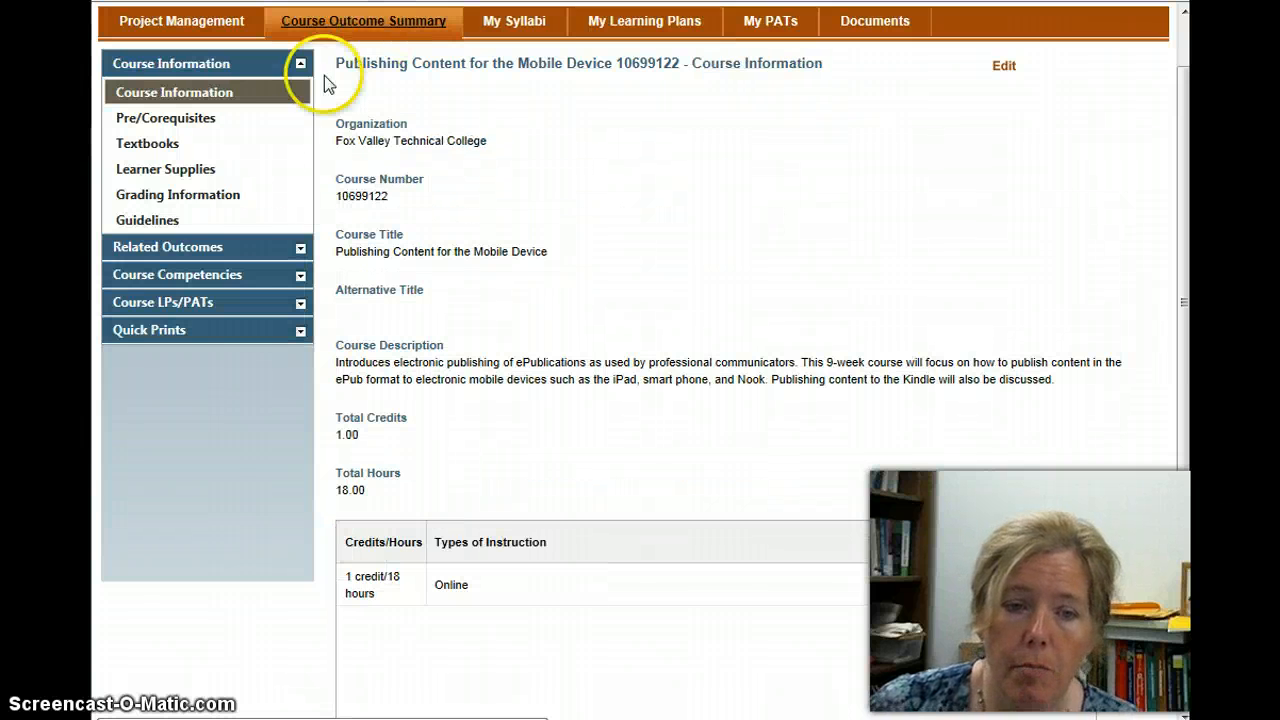
click(183, 305)
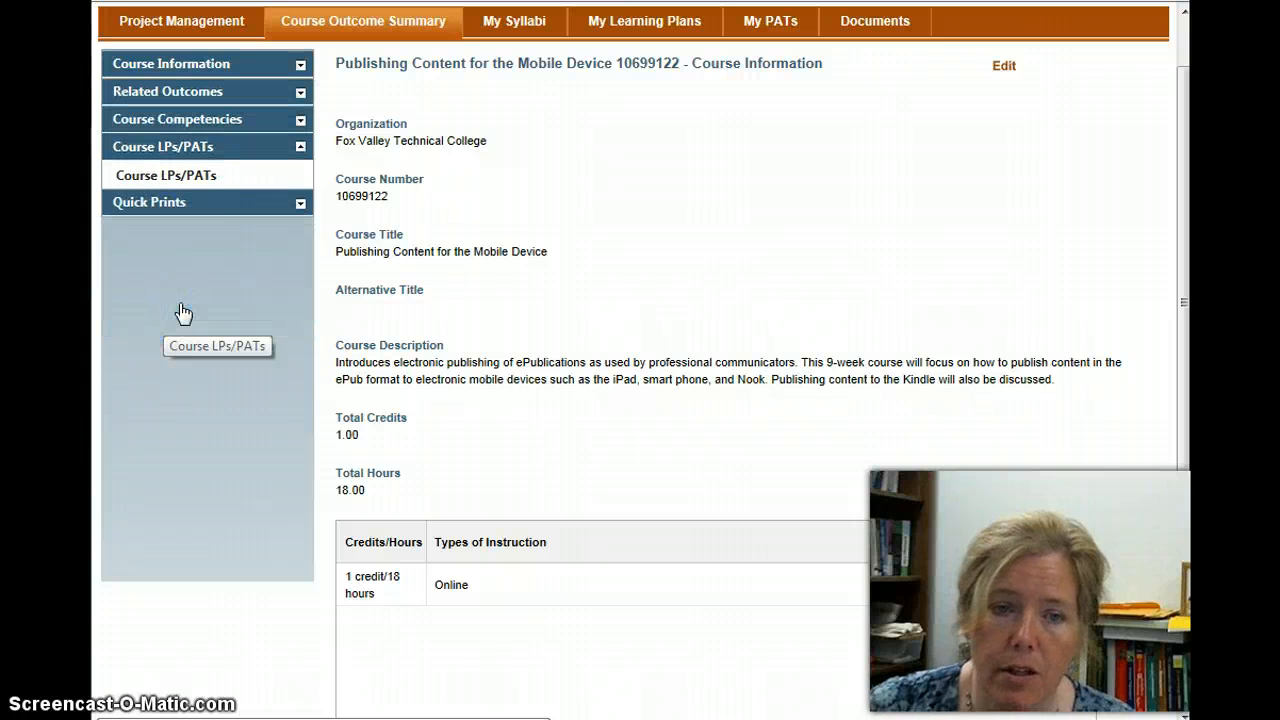
click(182, 174)
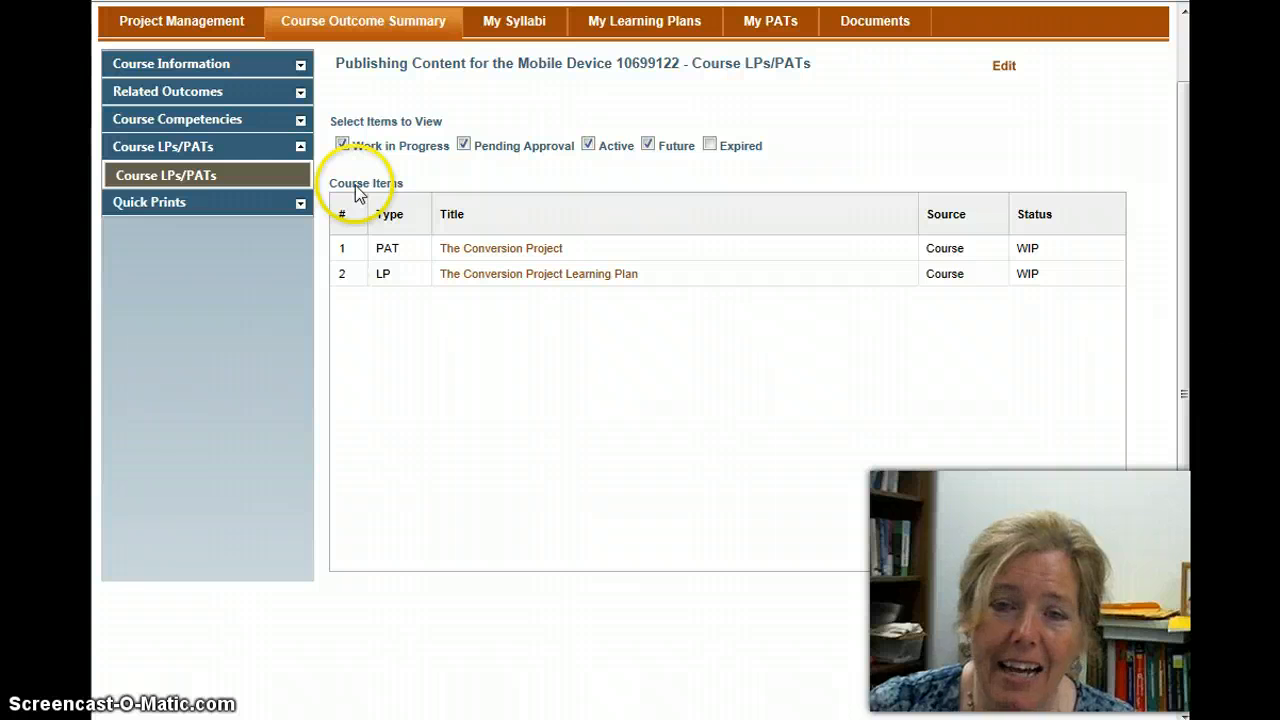
click(1004, 65)
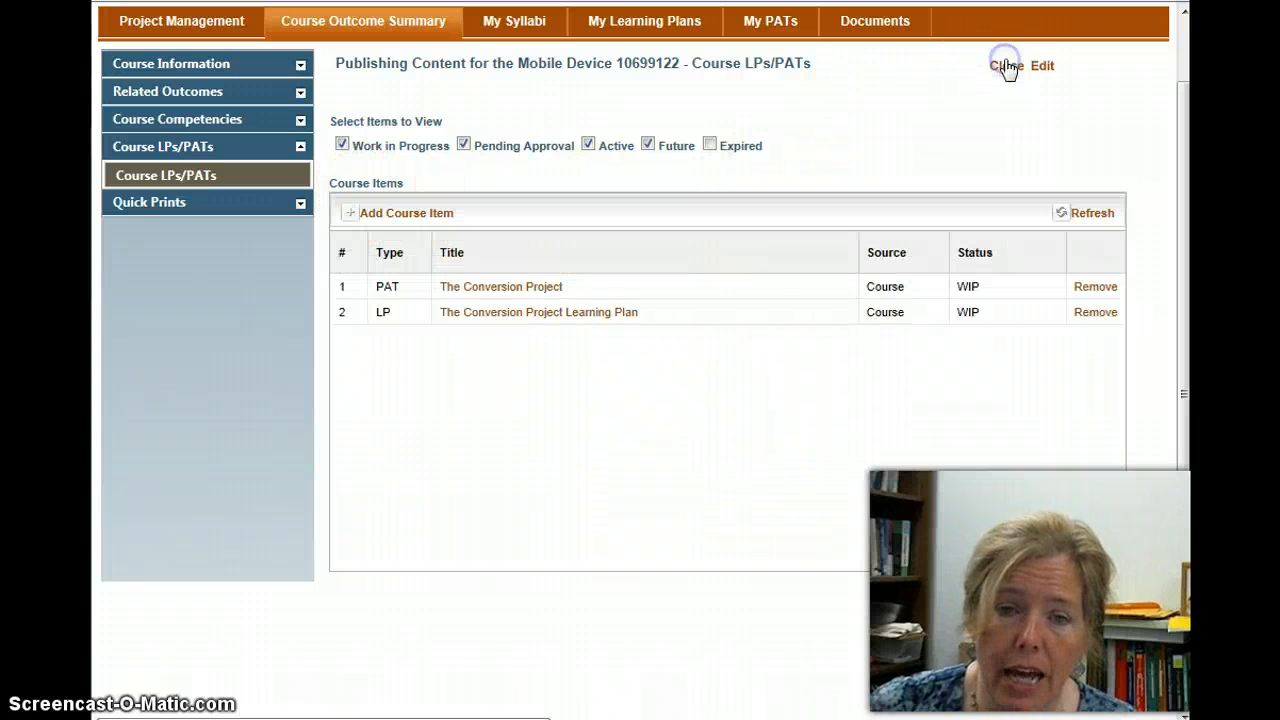
click(400, 214)
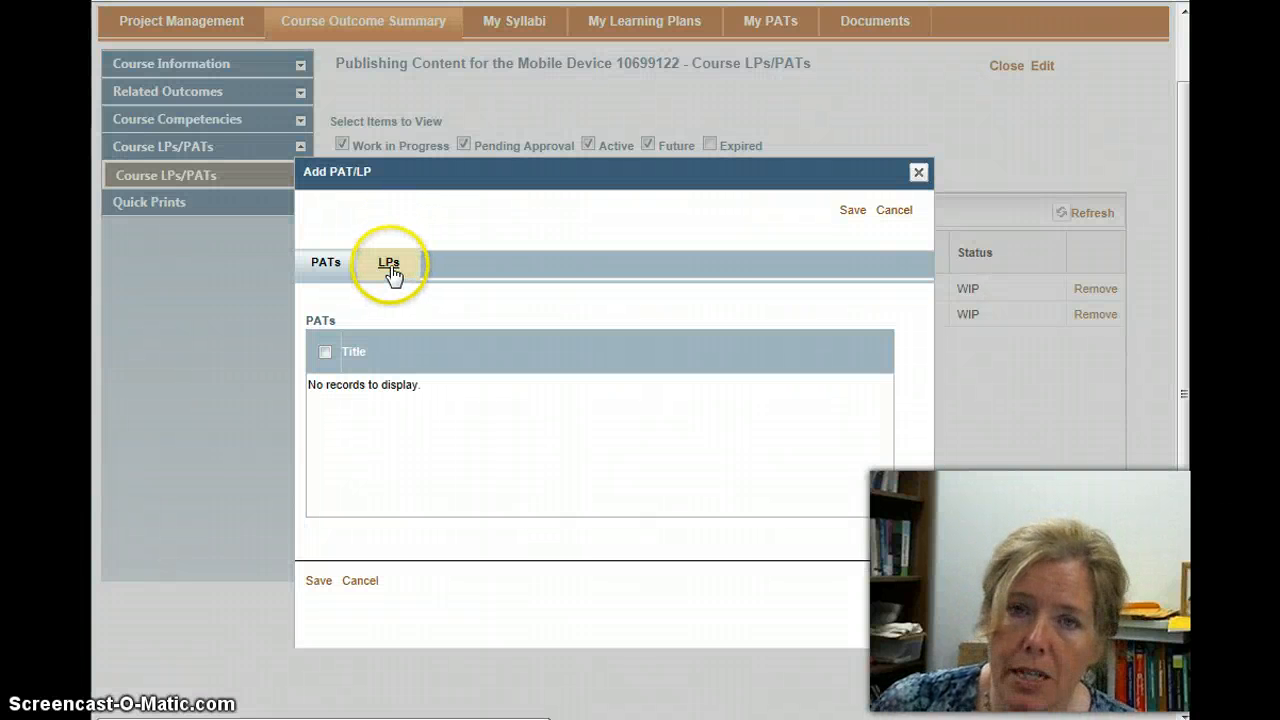
click(389, 264)
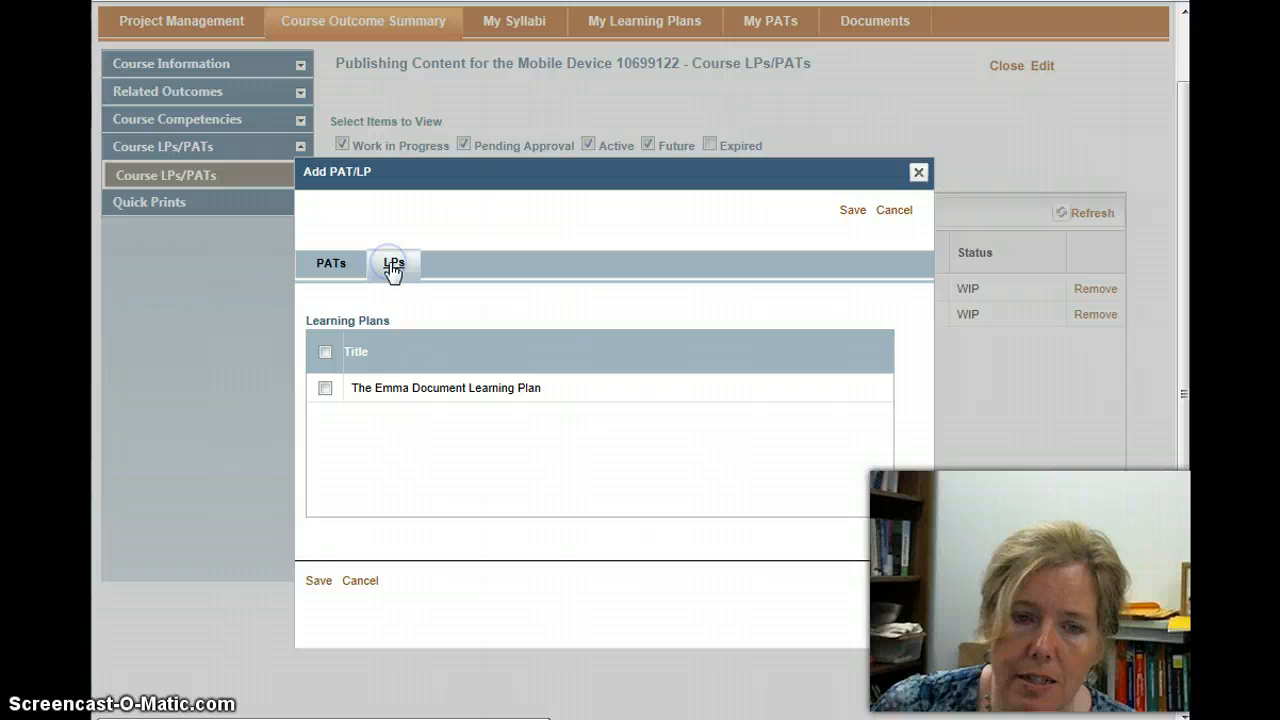
click(325, 389)
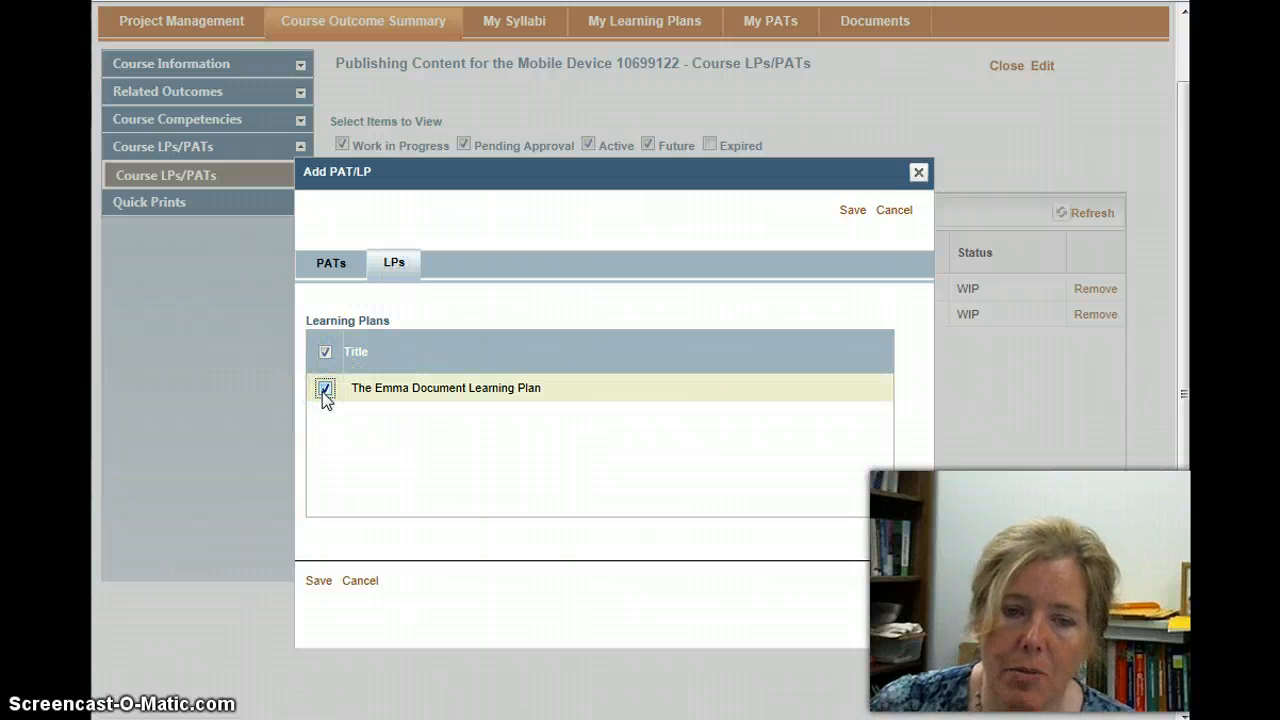
click(319, 583)
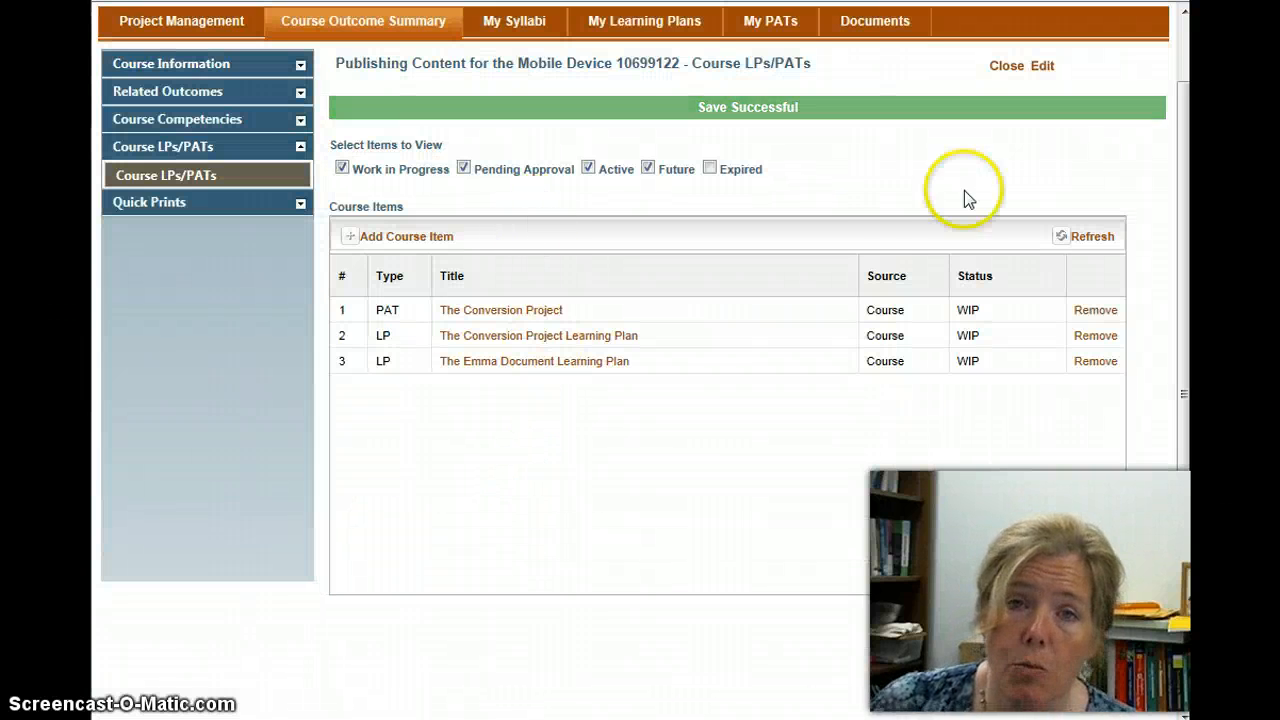
- Check where The Emma Document Learning Plan is listed among the personal and course learning plans
click(633, 24)
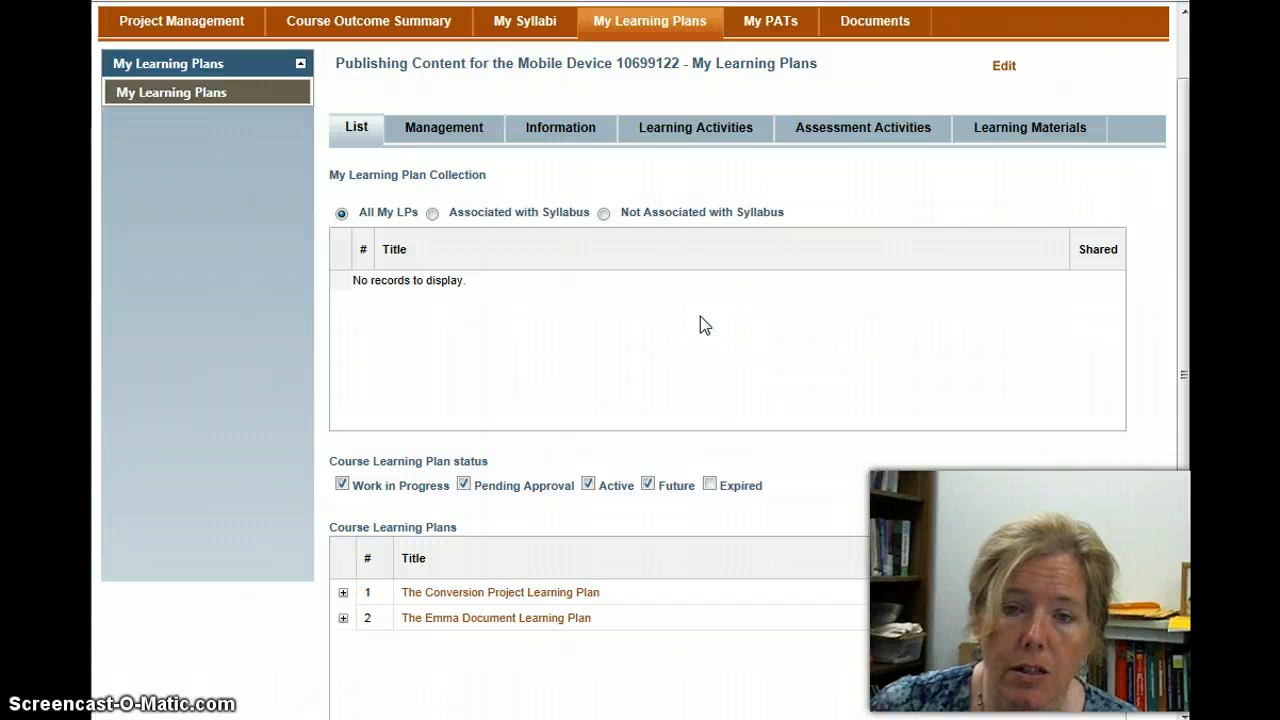
scroll(700, 317, down, 1)
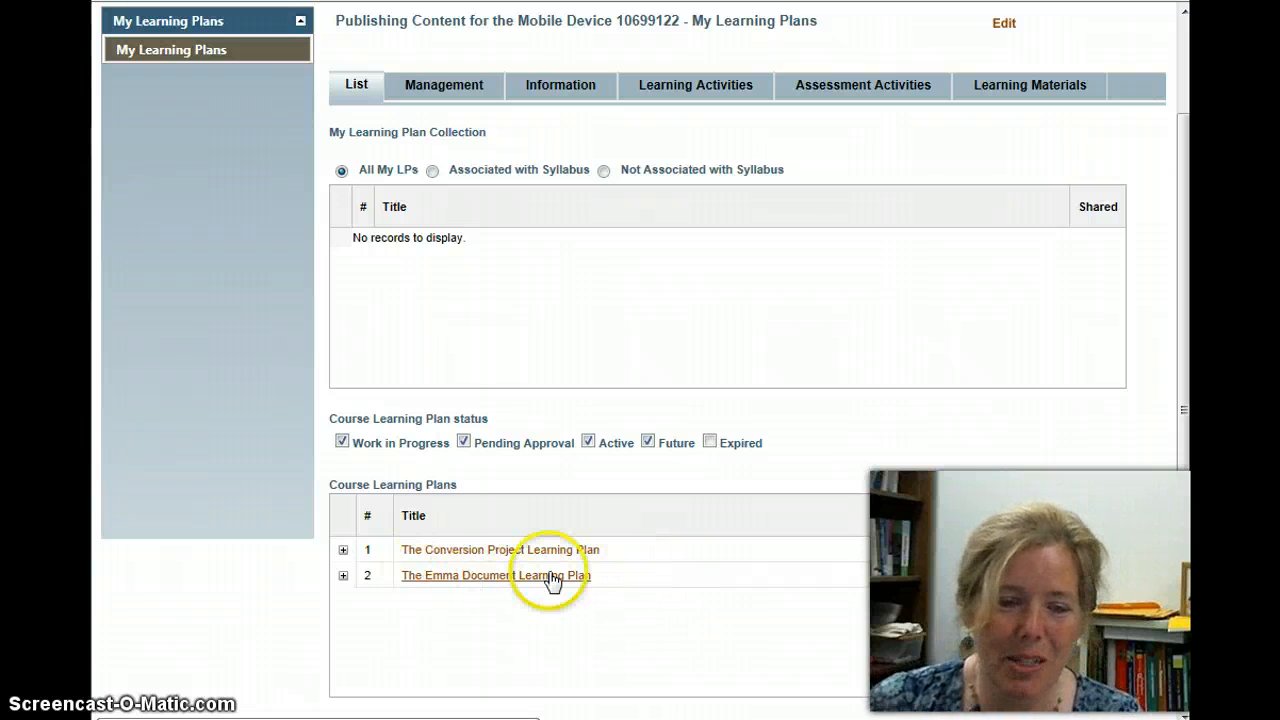
scroll(835, 518, up, 3)
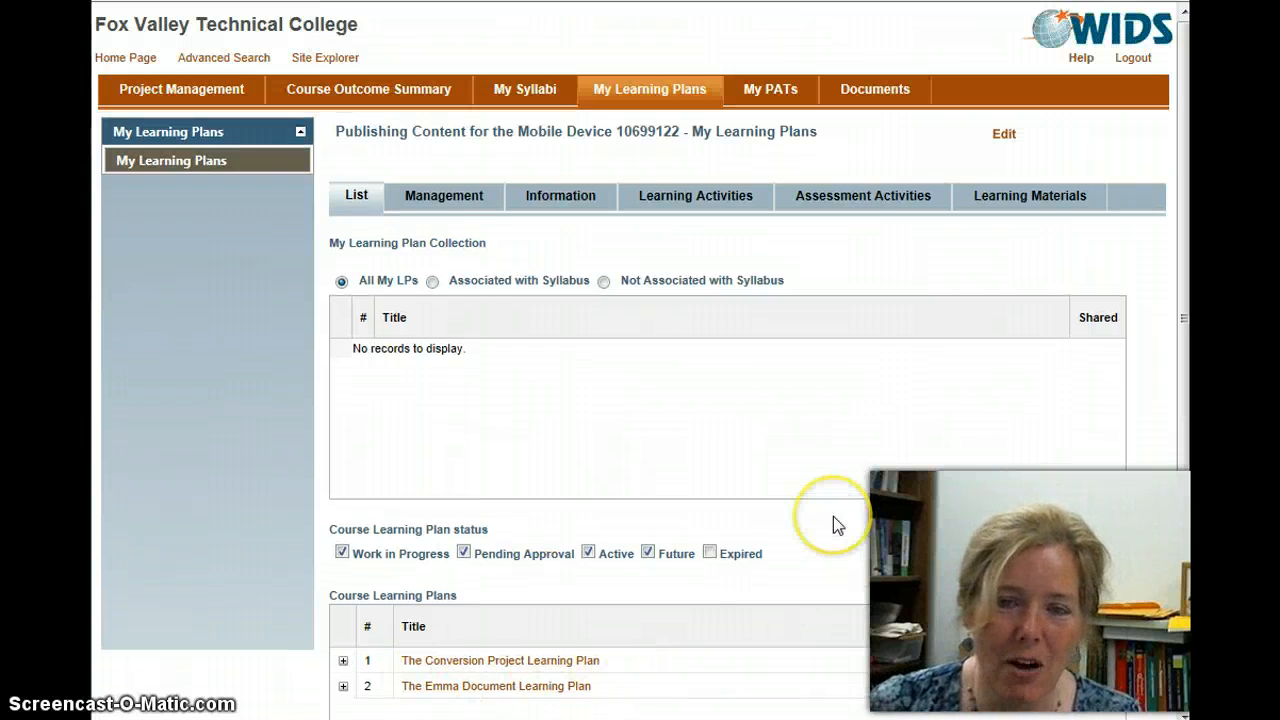